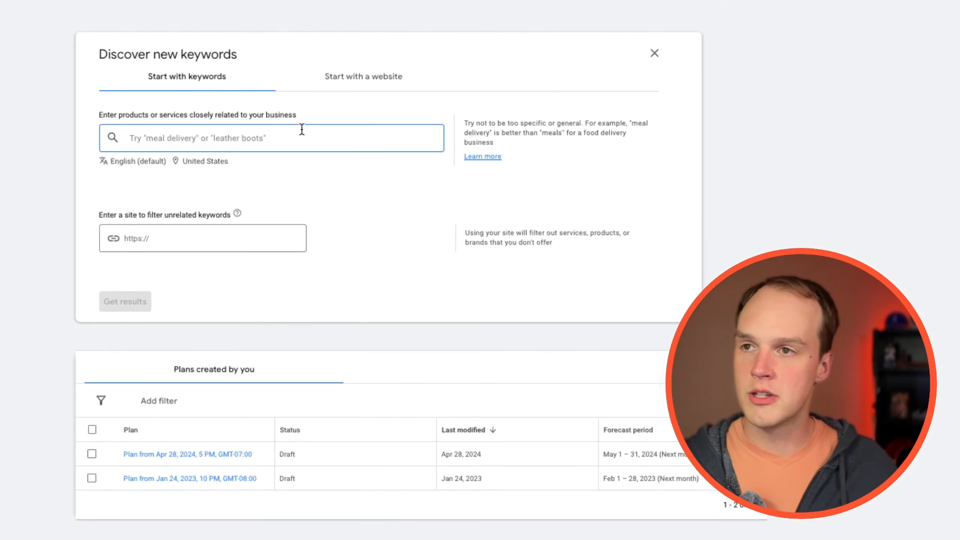
# - Get keyword ideas for "carpet cleaning" in English for the United States
pyautogui.click(300, 131)
pyautogui.write('carpet cleanin')
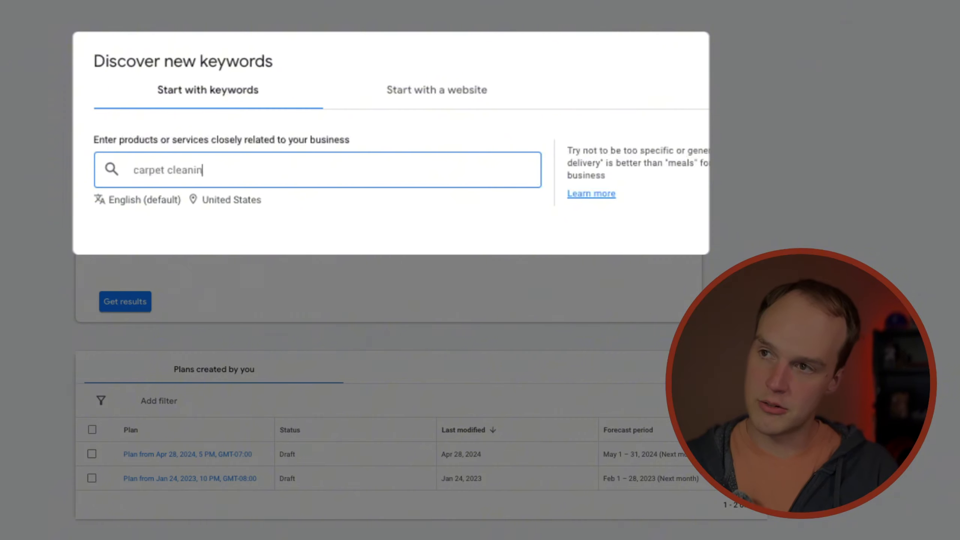
pyautogui.write('g')
pyautogui.press('Return')
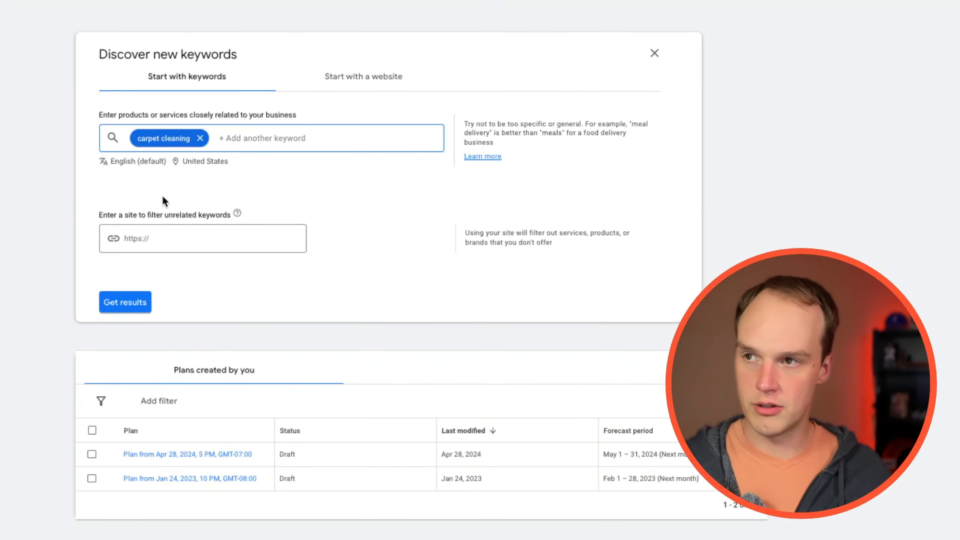
pyautogui.click(120, 302)
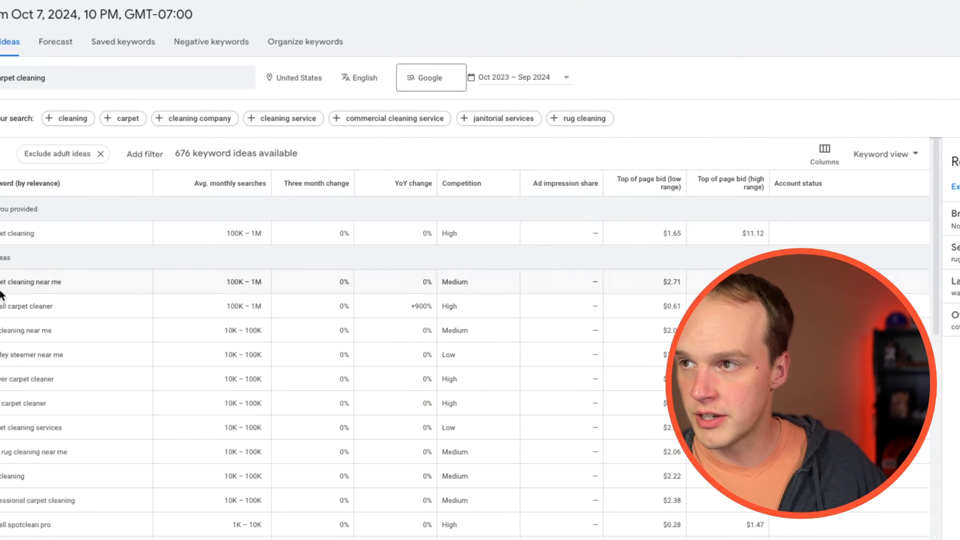
# - Sort the keyword ideas by average monthly searches, highest first, and look through the list
pyautogui.click(297, 185)
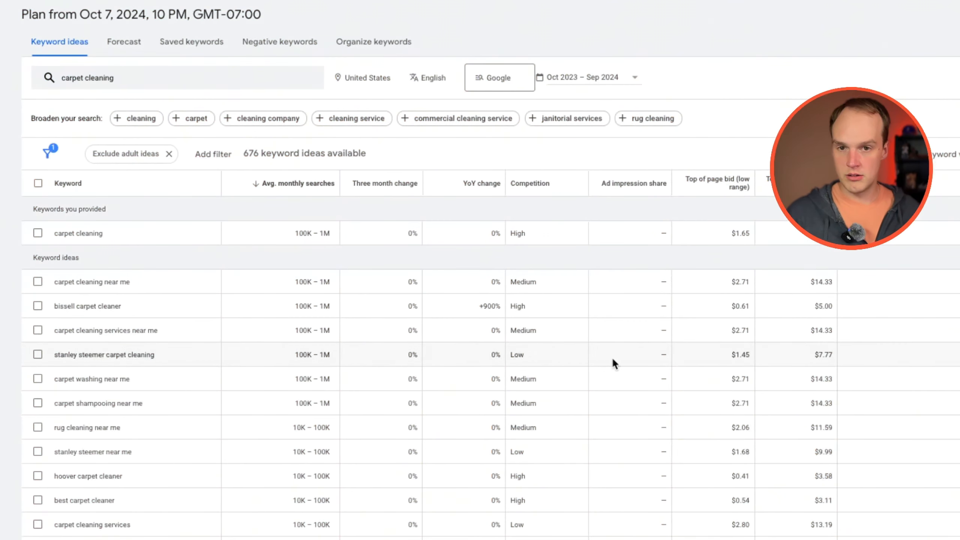
pyautogui.scroll(-15, 613, 359)
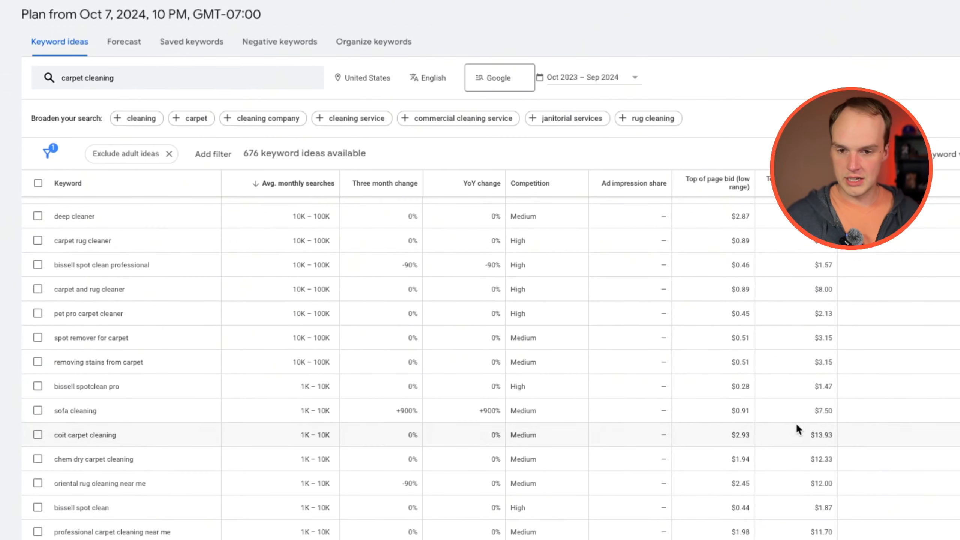
pyautogui.scroll(15, 788, 421)
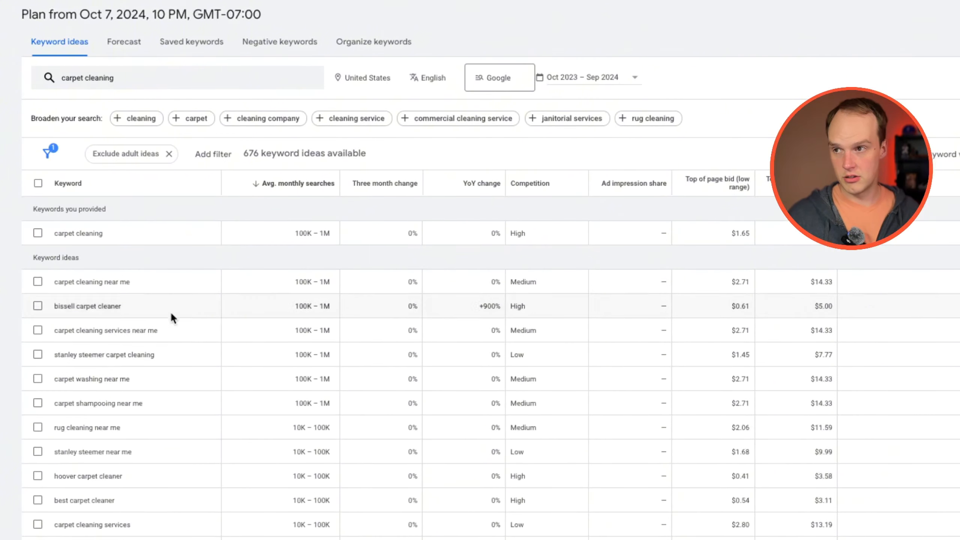
# - Replace the search keyword with "carpet cleaning boulder co" and get its keyword ideas
pyautogui.click(118, 85)
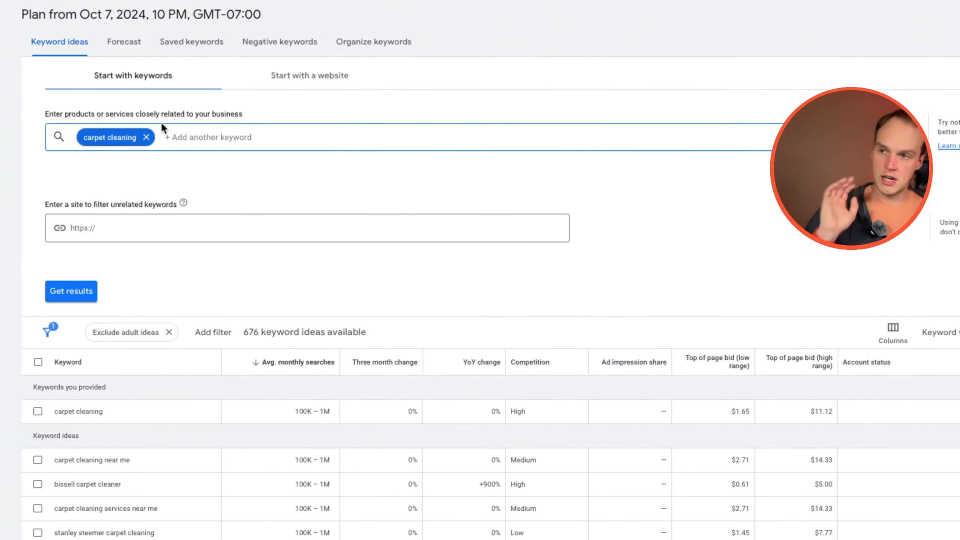
pyautogui.click(147, 138)
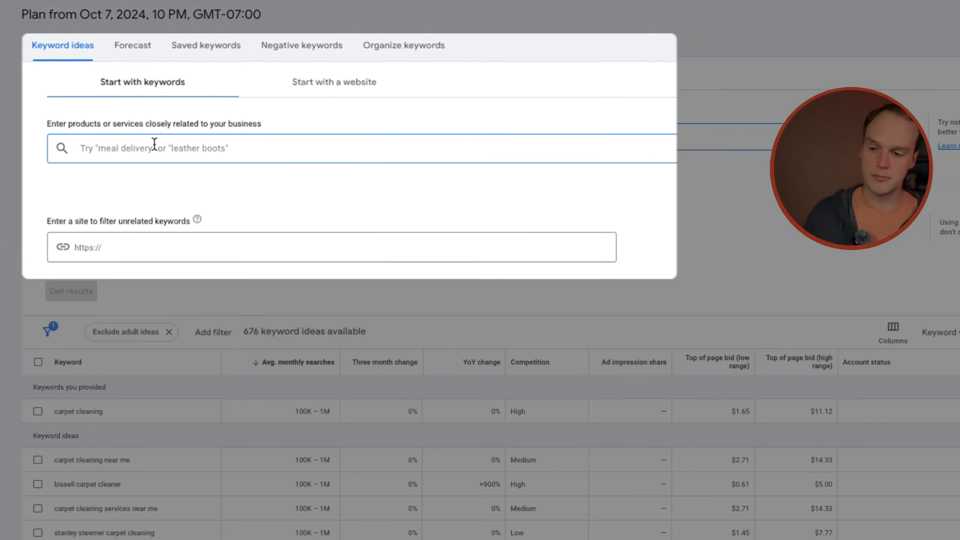
pyautogui.write('carpet cl')
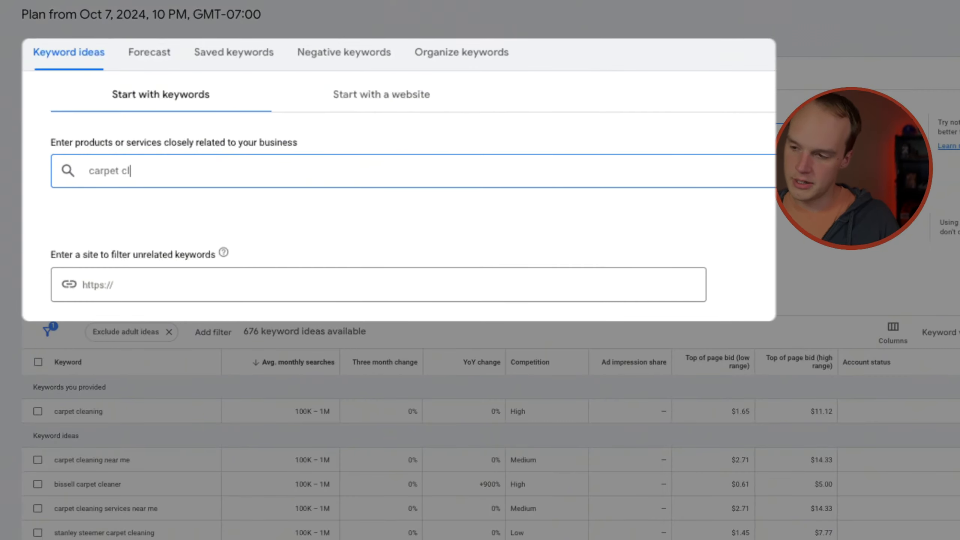
pyautogui.write('eaning boulder co')
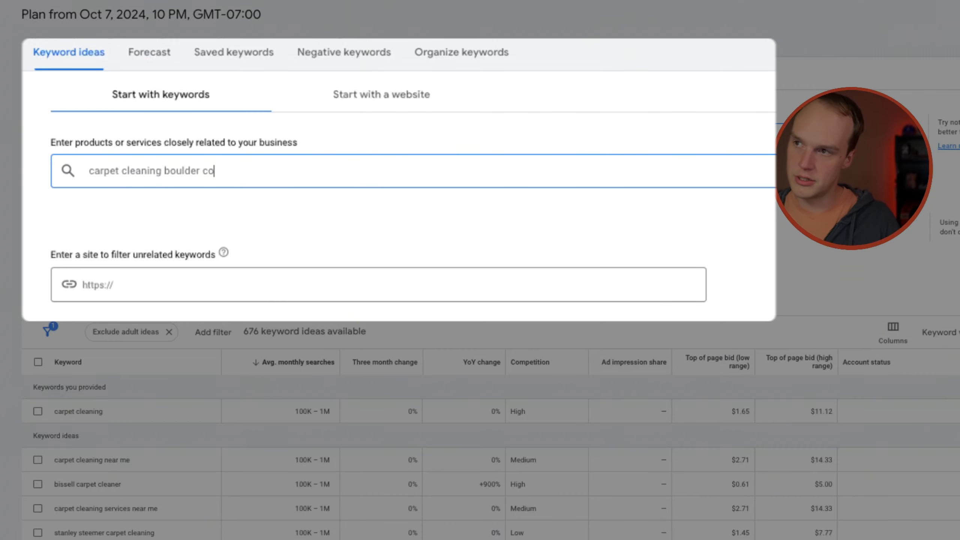
pyautogui.press('Return')
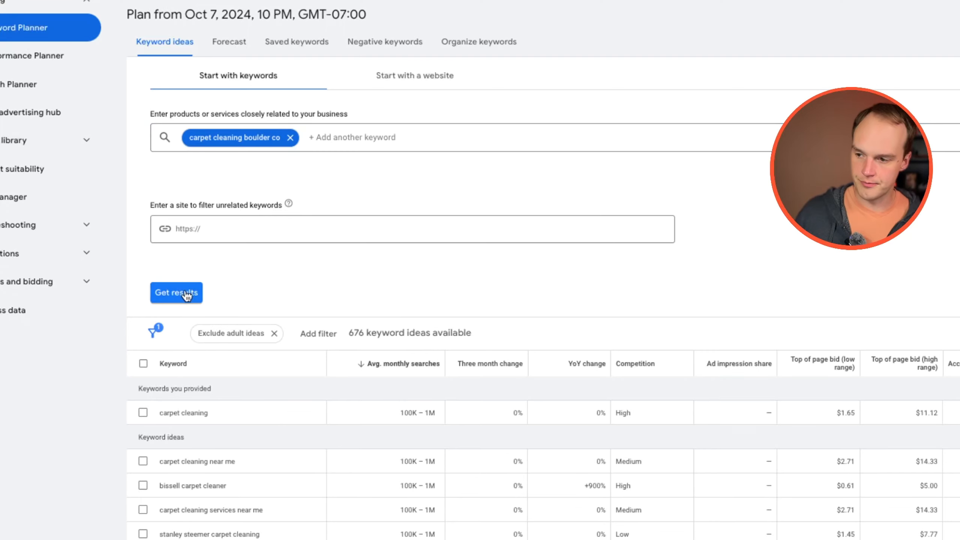
pyautogui.click(188, 292)
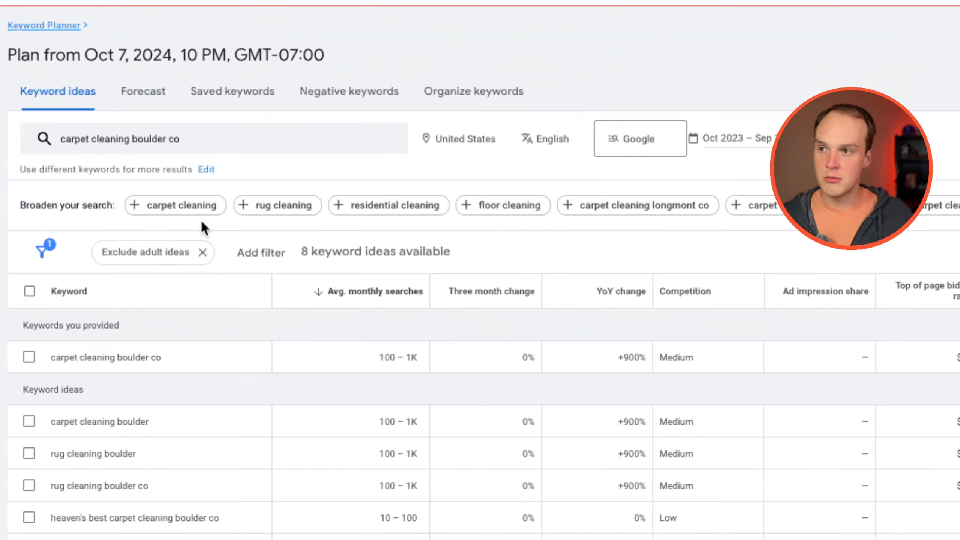
# - Replace the search keyword with "carpet cleaning maupin or" and get its keyword ideas
pyautogui.click(129, 140)
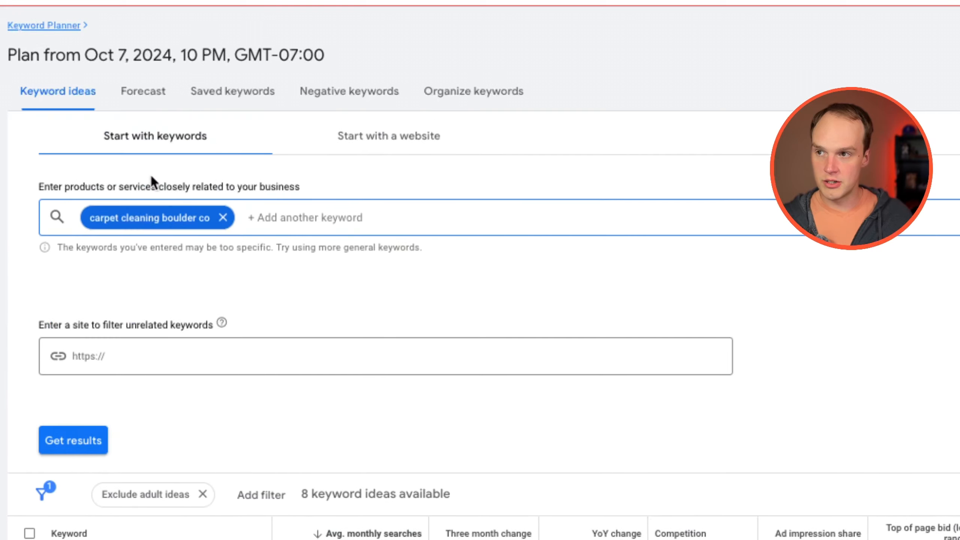
pyautogui.click(223, 219)
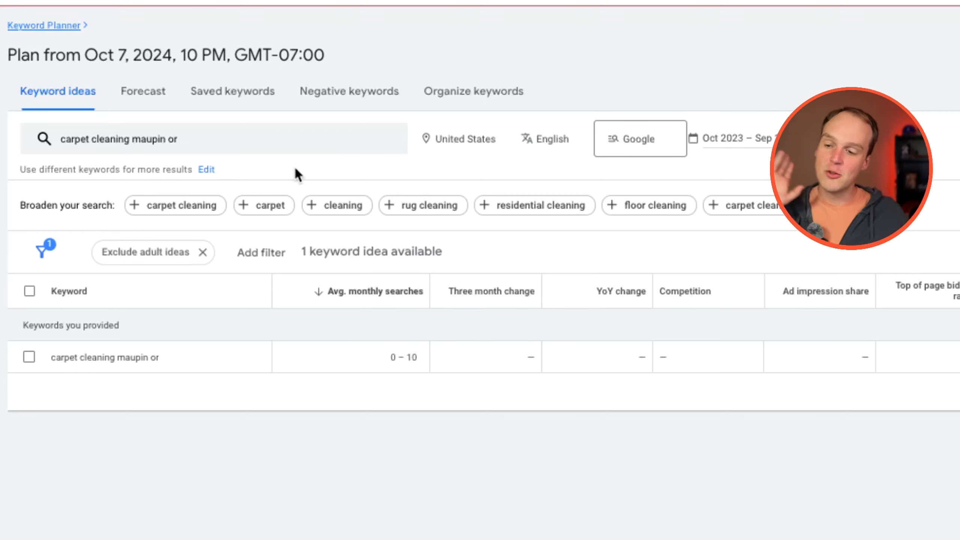
# - Replace the Maupin keyword with the general term "carpet cleaning" and get its keyword ideas
pyautogui.click(275, 150)
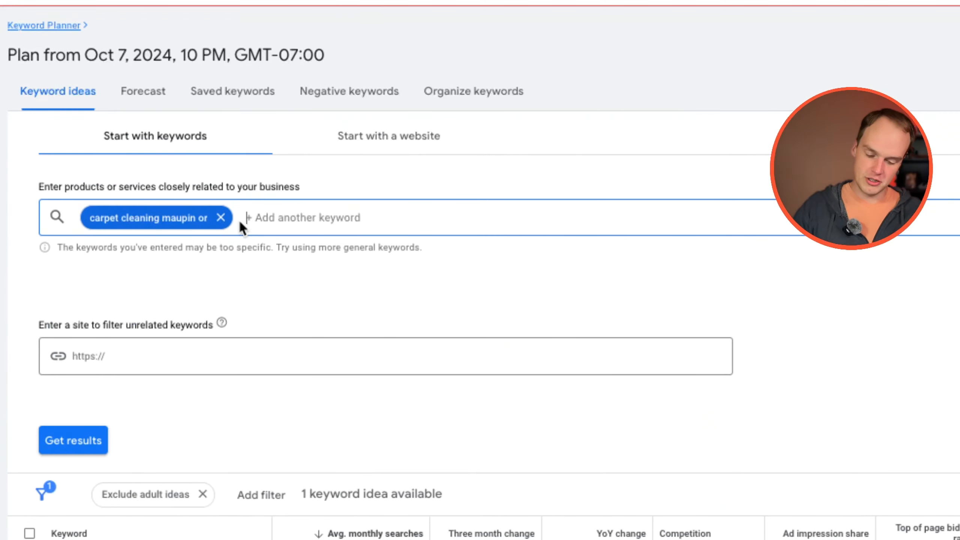
pyautogui.click(221, 217)
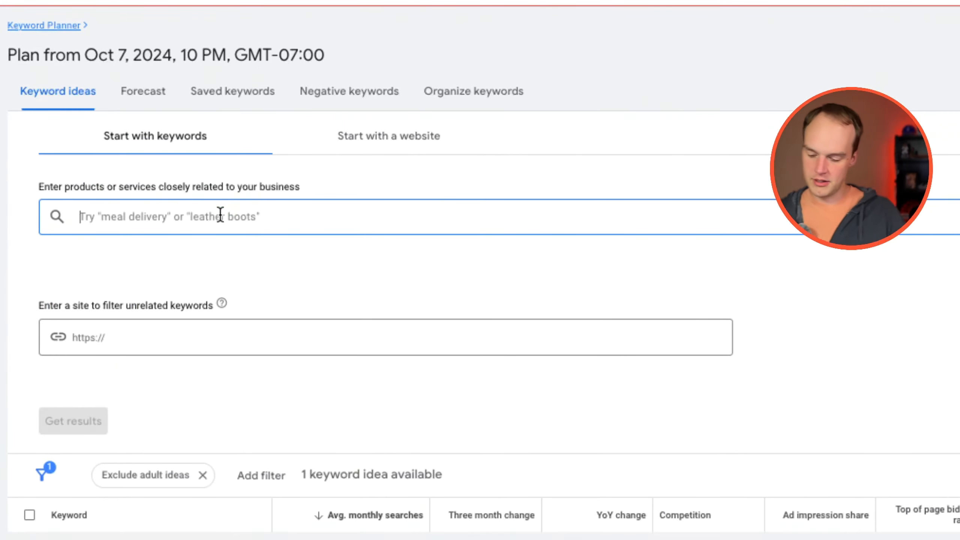
pyautogui.write('ce')
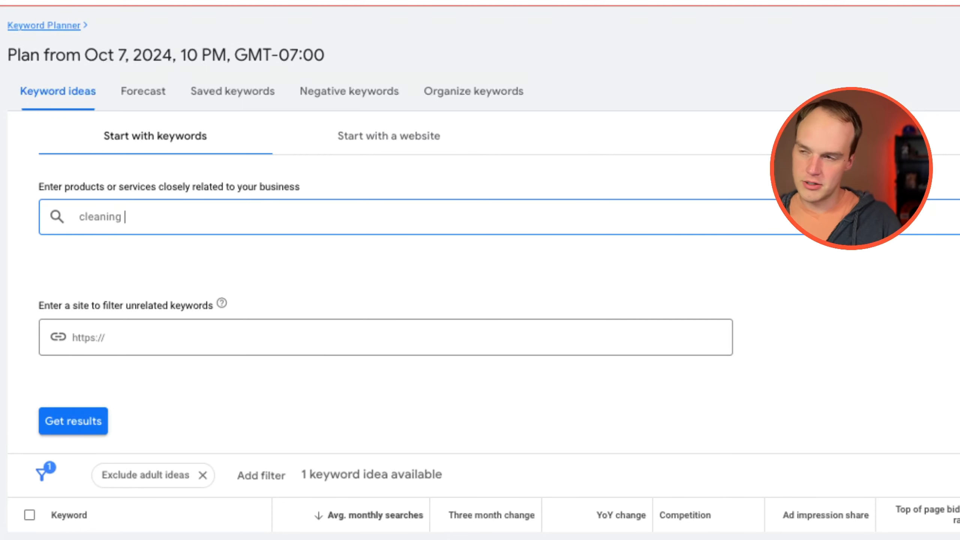
pyautogui.hotkey('ctrl', 'a')
pyautogui.write('ca')
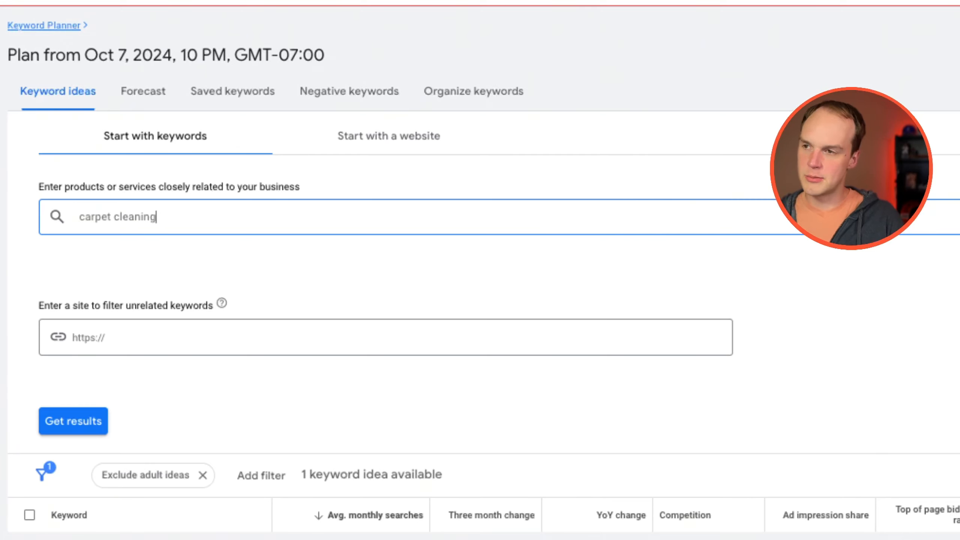
pyautogui.press('Return')
pyautogui.click(46, 434)
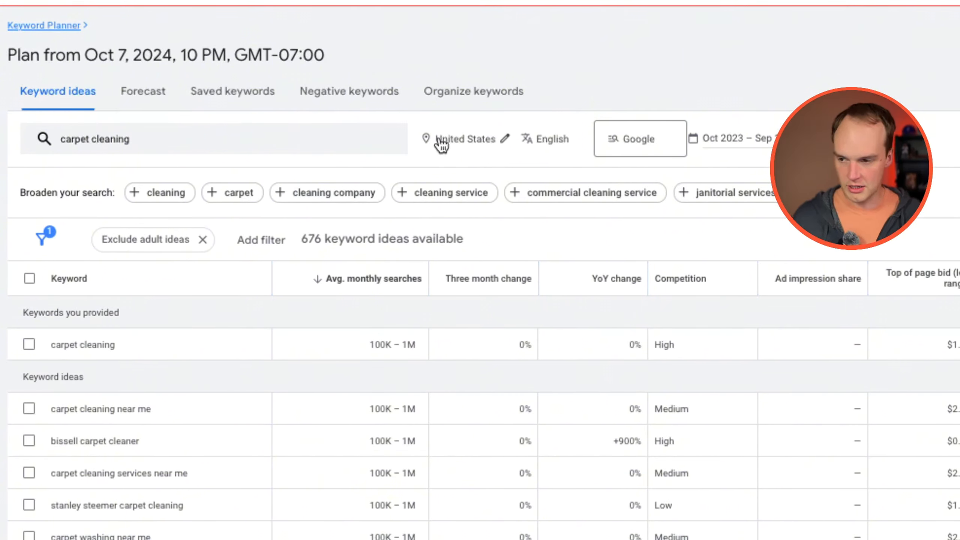
# - Open the location settings, look up "maupin" as a location to include, and clear the search
pyautogui.click(441, 143)
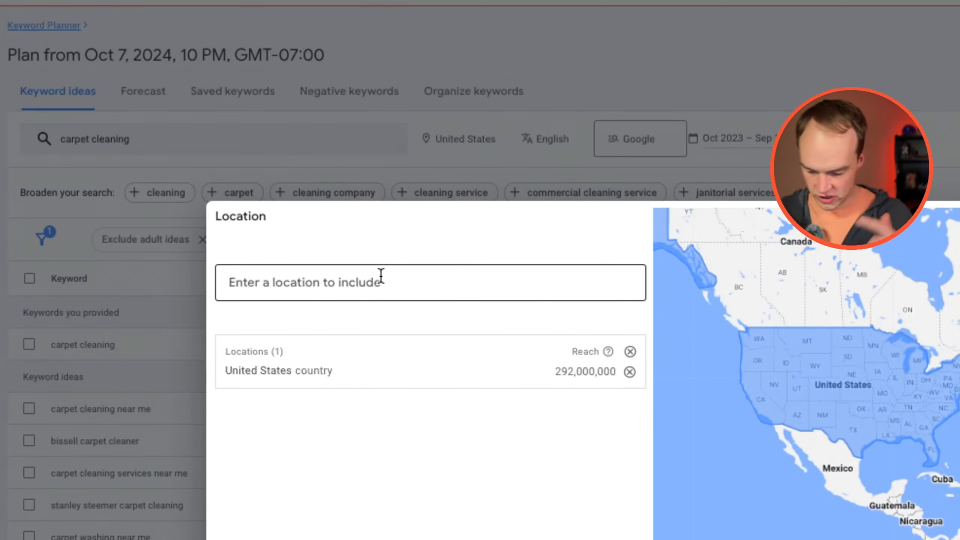
pyautogui.write('maupin')
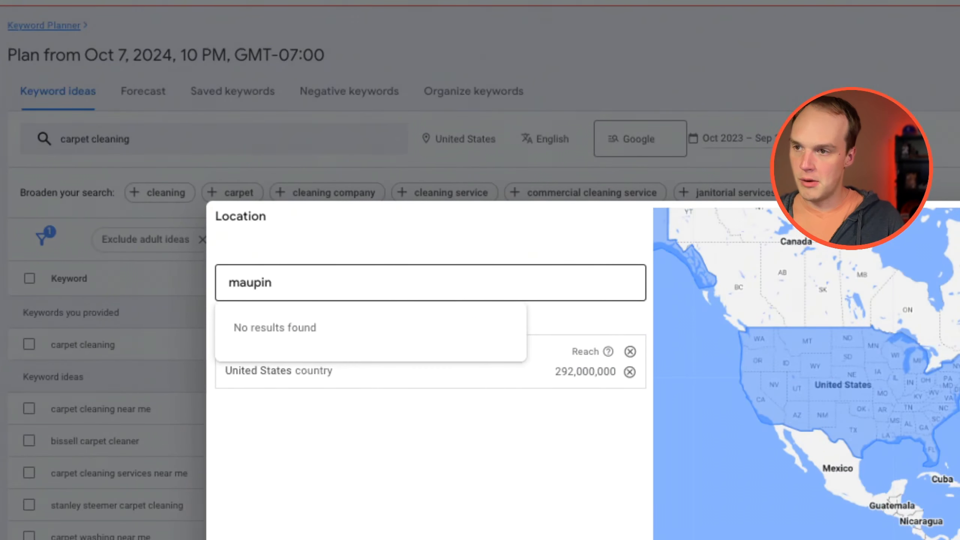
pyautogui.press('BackSpace')
pyautogui.press('BackSpace')
pyautogui.press('BackSpace')
pyautogui.press('BackSpace')
pyautogui.press('BackSpace')
pyautogui.press('BackSpace')
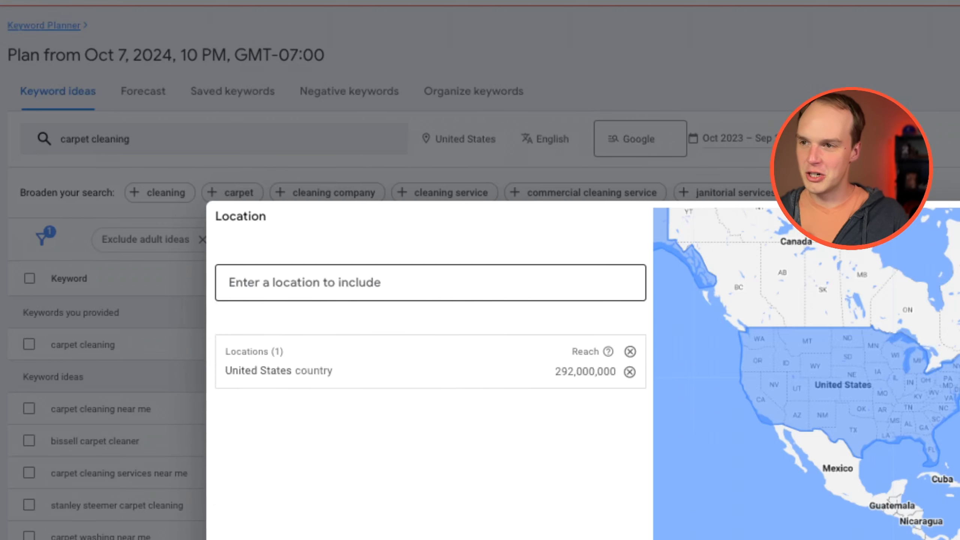
# - Look up "bend" and include the Bend OR, Oregon Nielsen DMA region in the locations
pyautogui.write('bend')
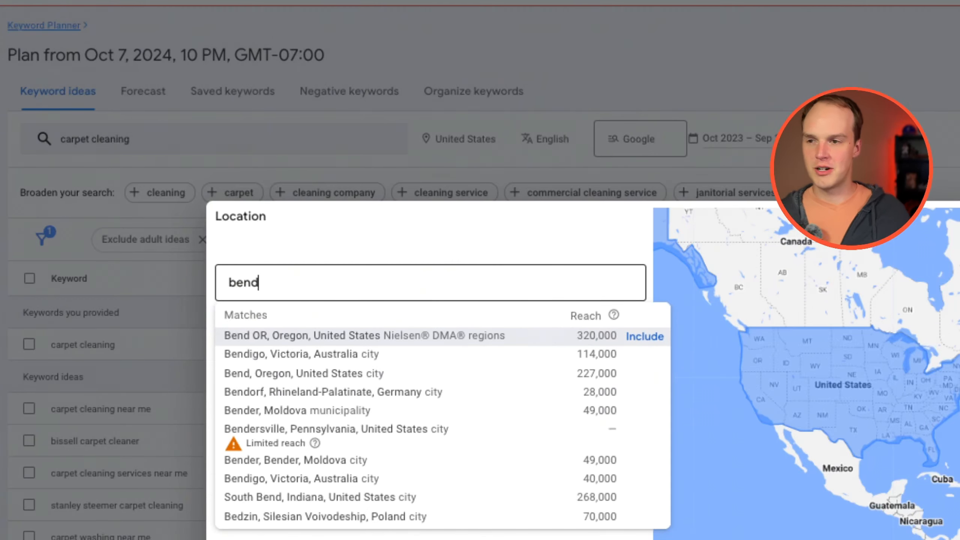
pyautogui.click(658, 339)
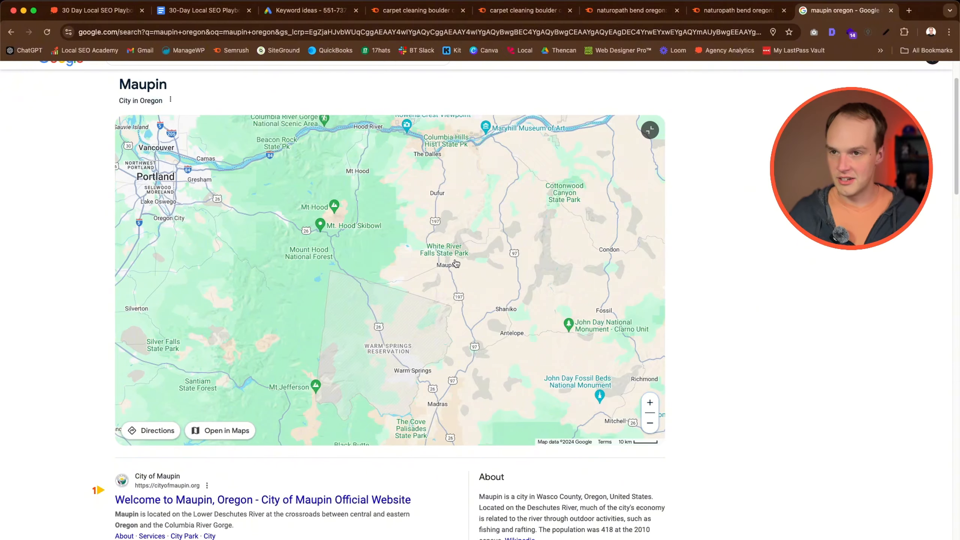
# - Examine the Google map around Maupin, Oregon, close up and at regional scale, for nearby towns
pyautogui.scroll(3, 457, 264)
pyautogui.scroll(2, 457, 264)
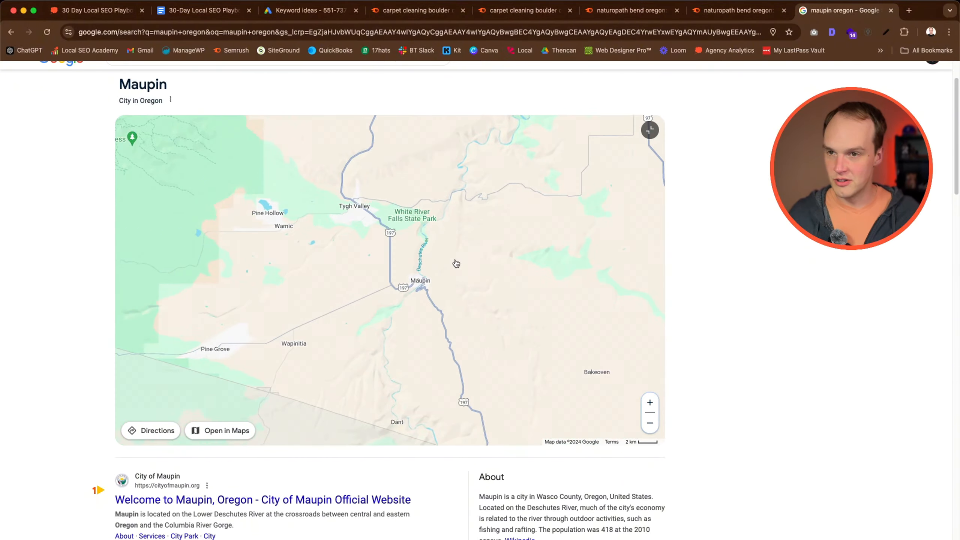
pyautogui.scroll(2, 456, 264)
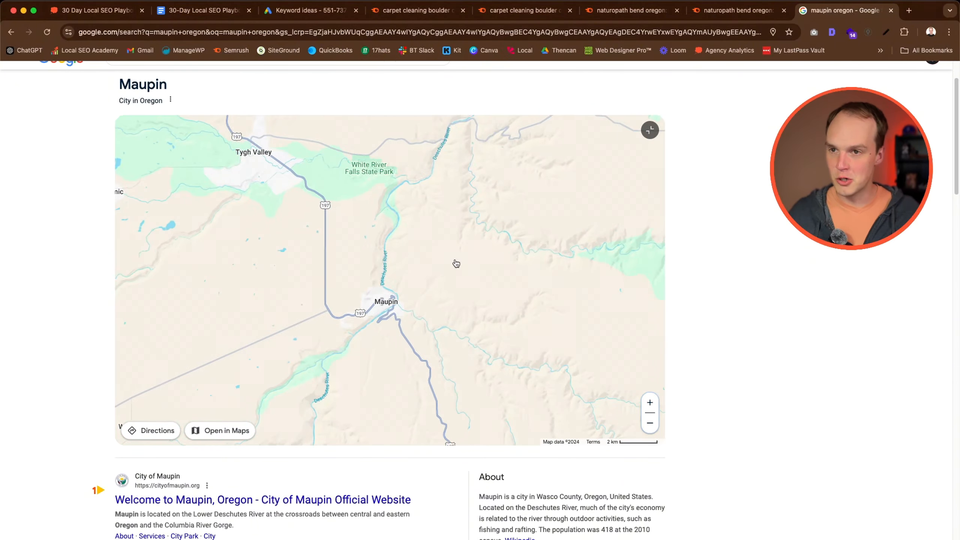
pyautogui.scroll(-5, 456, 264)
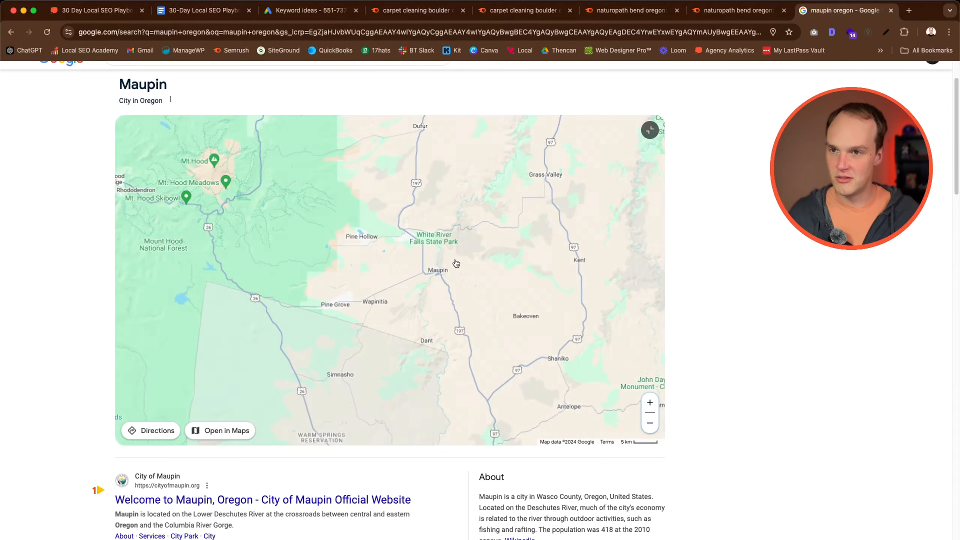
pyautogui.scroll(-2, 456, 263)
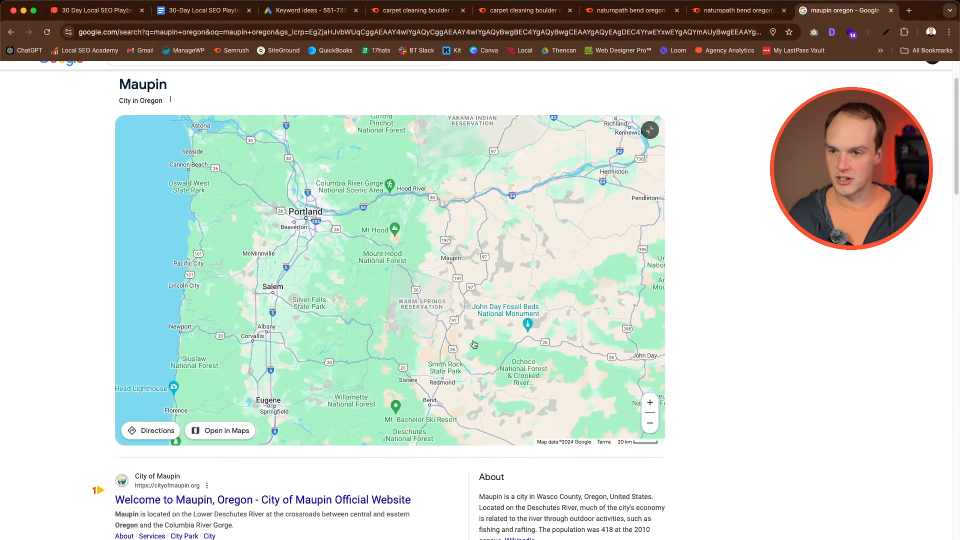
pyautogui.scroll(2, 478, 337)
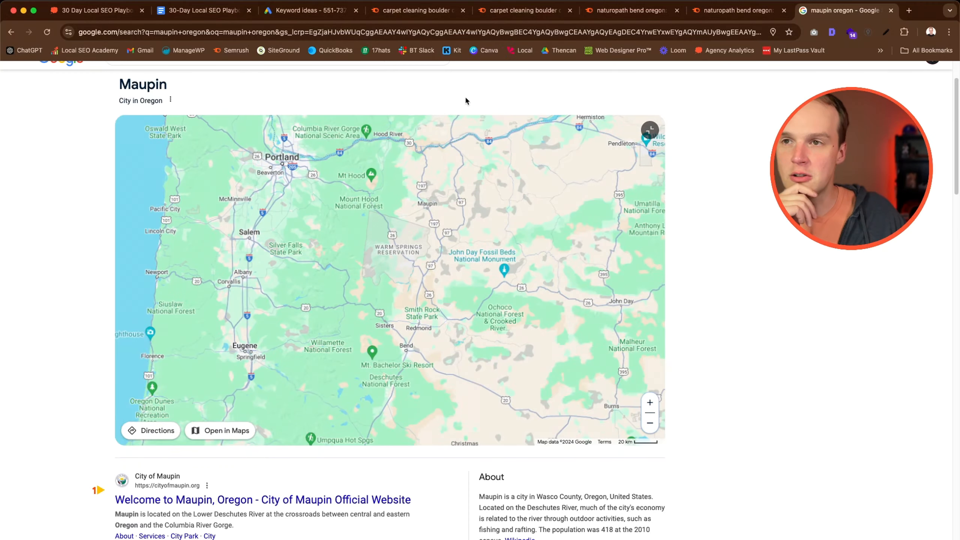
# - Switch back to Google Ads Keyword Planner and include The Dalles, Oregon city in the locations
pyautogui.click(313, 12)
pyautogui.click(330, 251)
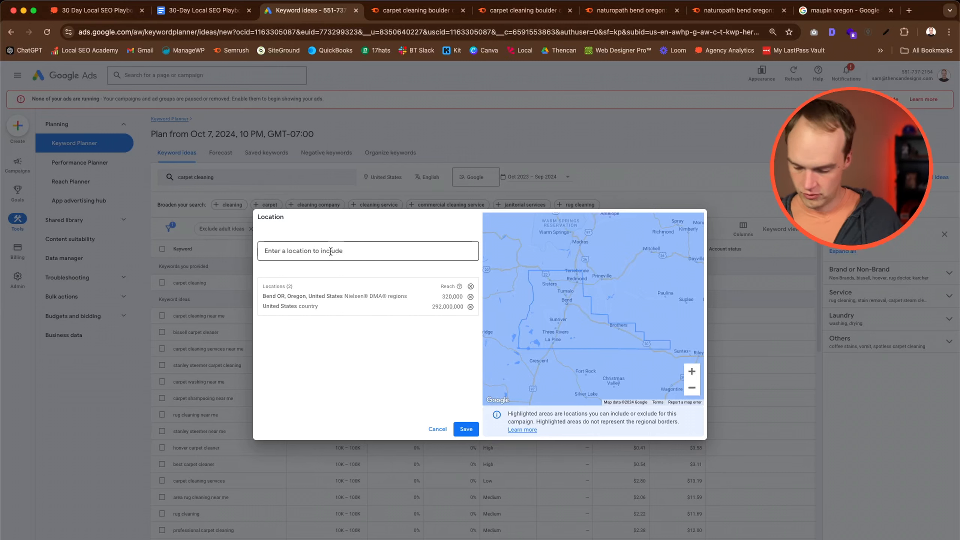
pyautogui.write('the dalles')
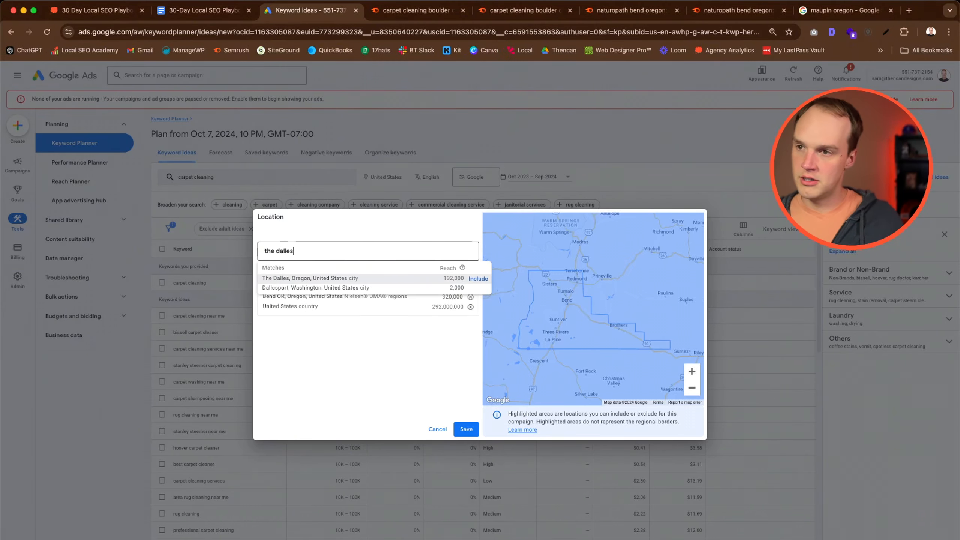
pyautogui.click(484, 279)
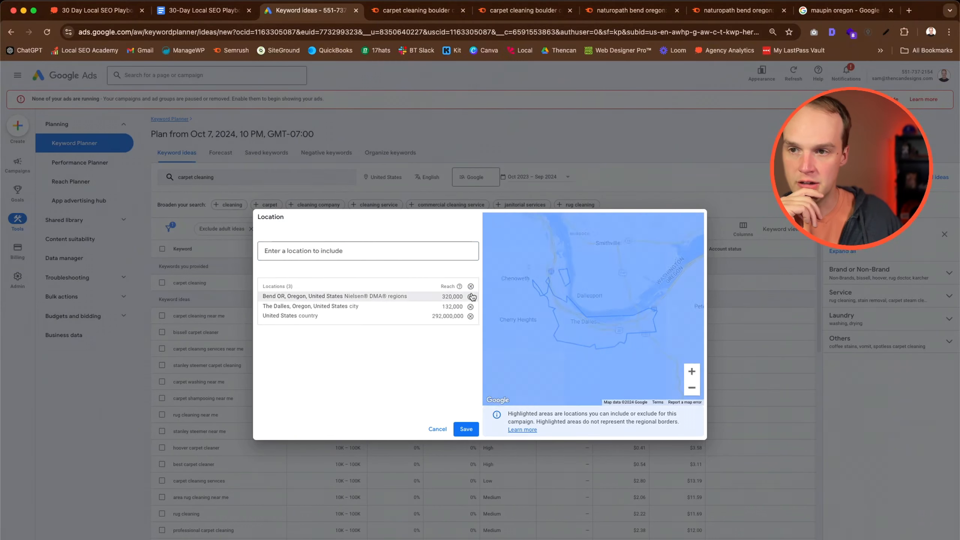
# - Remove The Dalles, the United States and the Bend OR region from the included locations
pyautogui.click(471, 306)
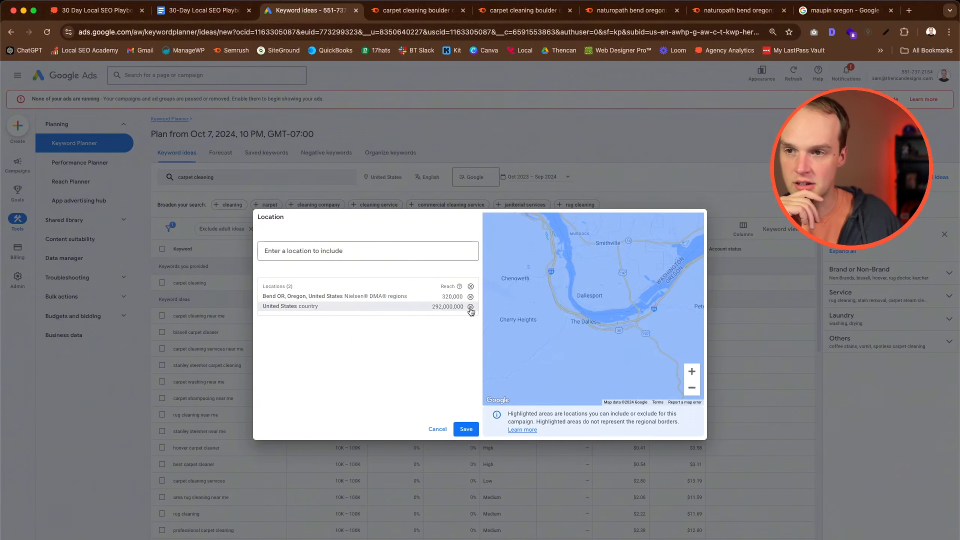
pyautogui.click(470, 307)
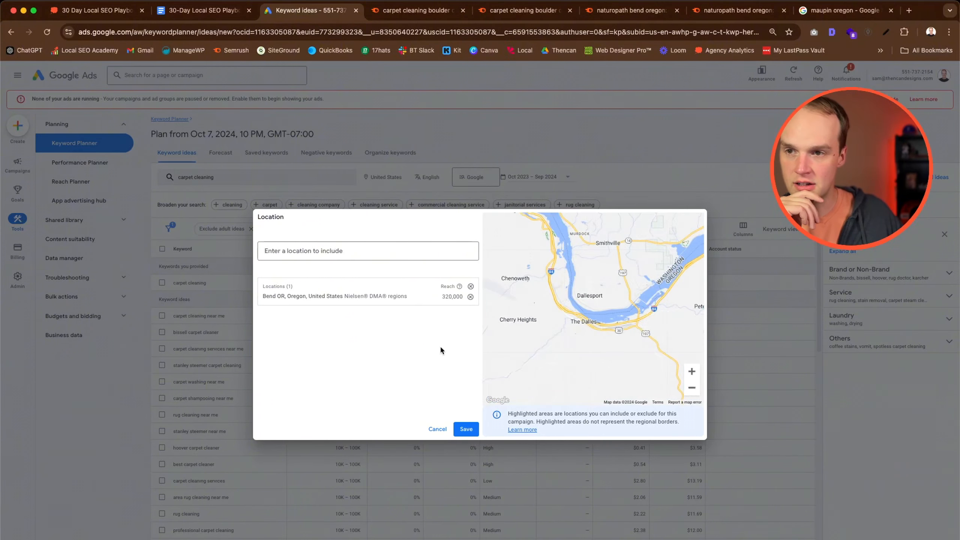
pyautogui.click(471, 297)
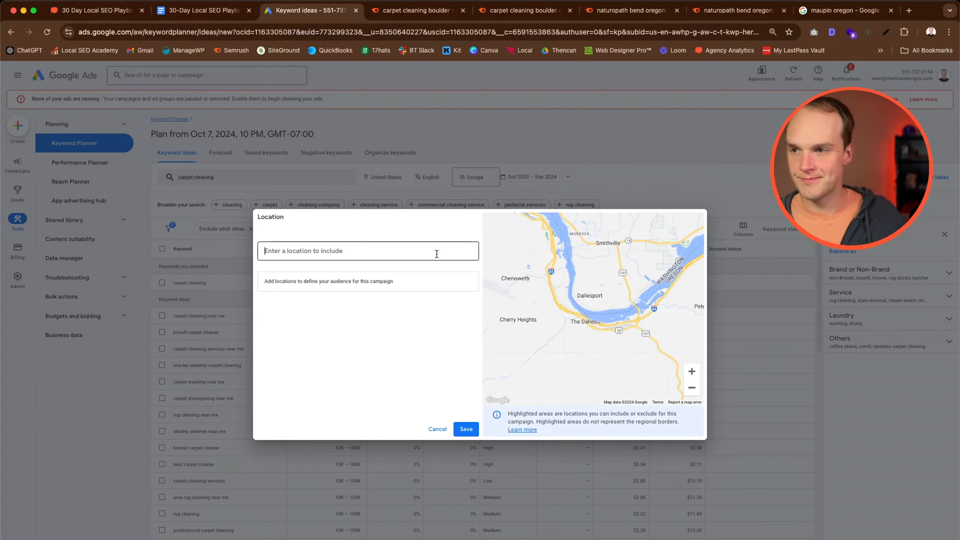
# - Look up "dalles" and include The Dalles, Oregon city in the targeted locations
pyautogui.write('dalles')
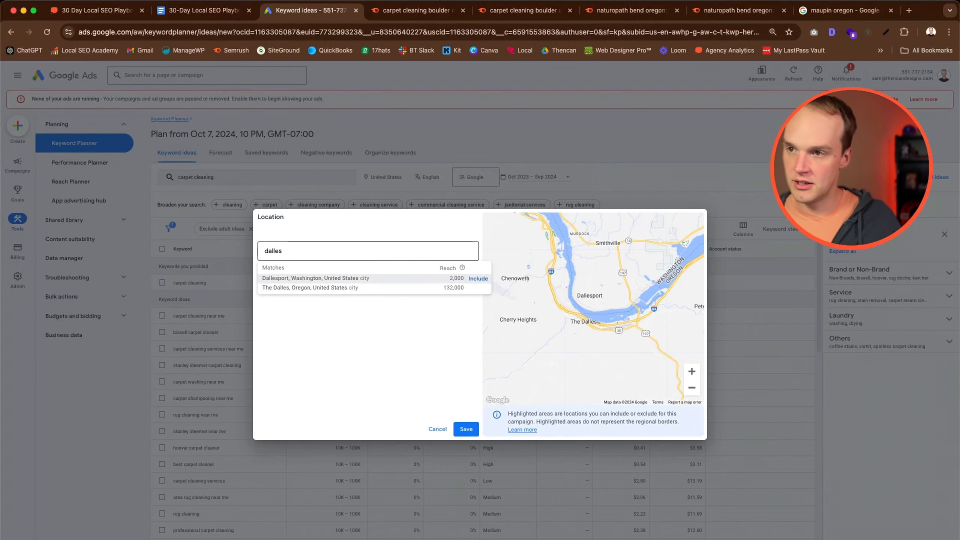
pyautogui.click(478, 288)
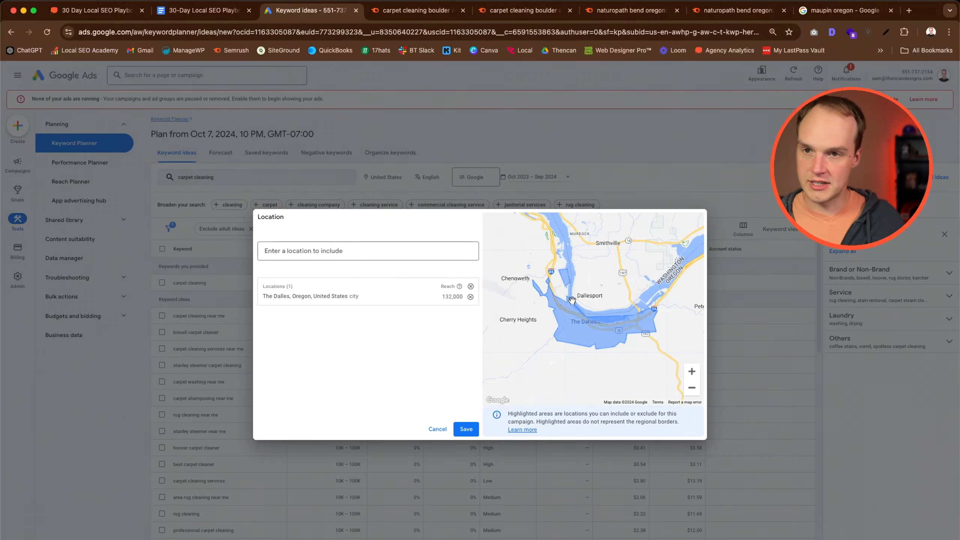
pyautogui.scroll(-2, 677, 378)
pyautogui.click(700, 386)
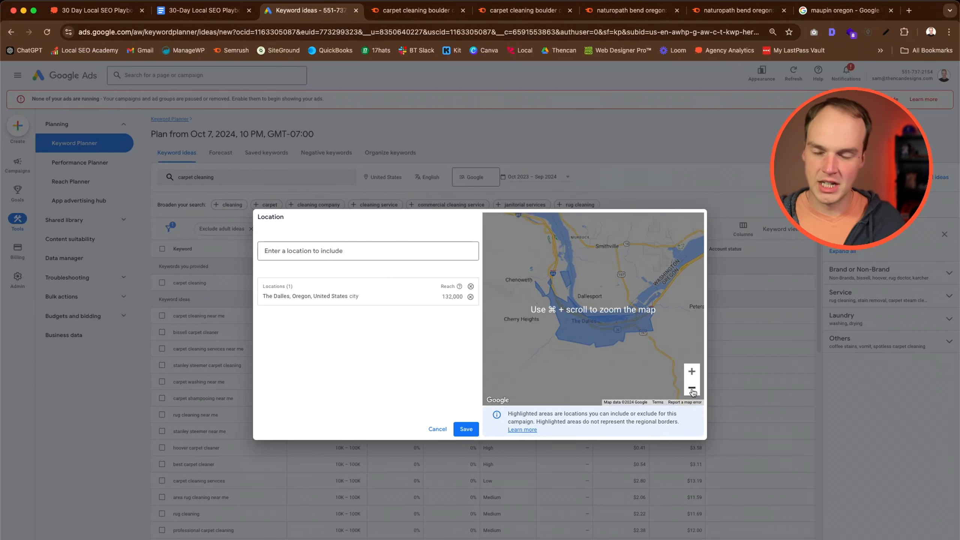
pyautogui.click(695, 391)
pyautogui.click(693, 393)
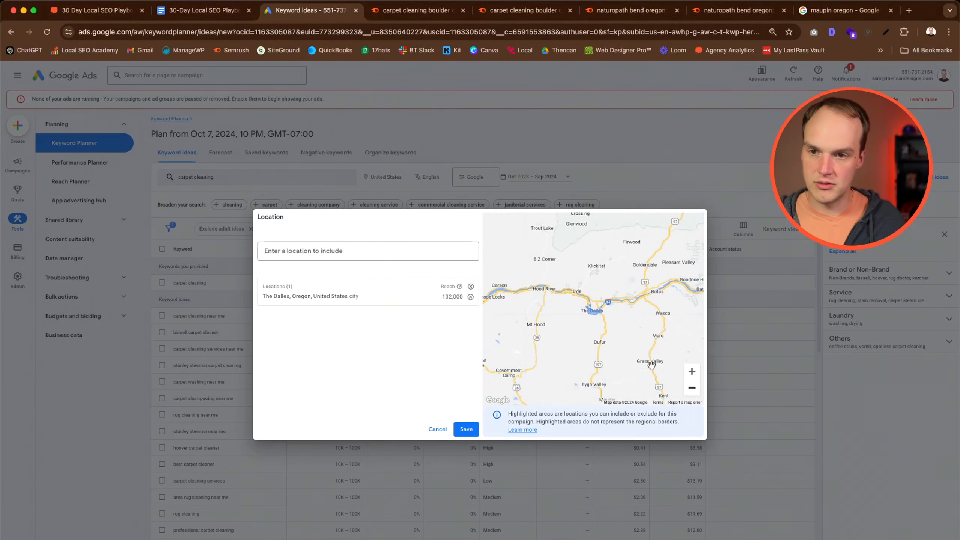
pyautogui.moveTo(634, 374); pyautogui.dragTo(618, 348)
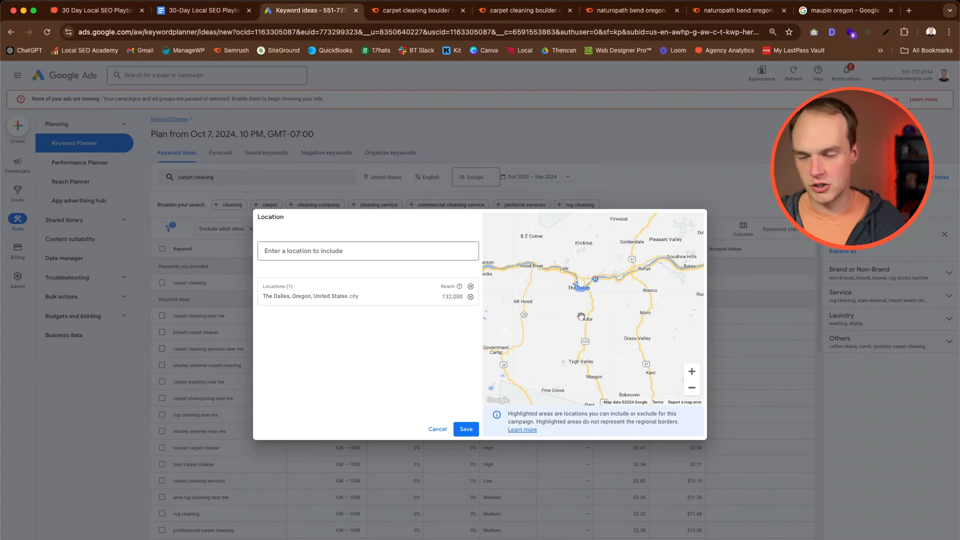
pyautogui.moveTo(648, 388); pyautogui.dragTo(624, 286)
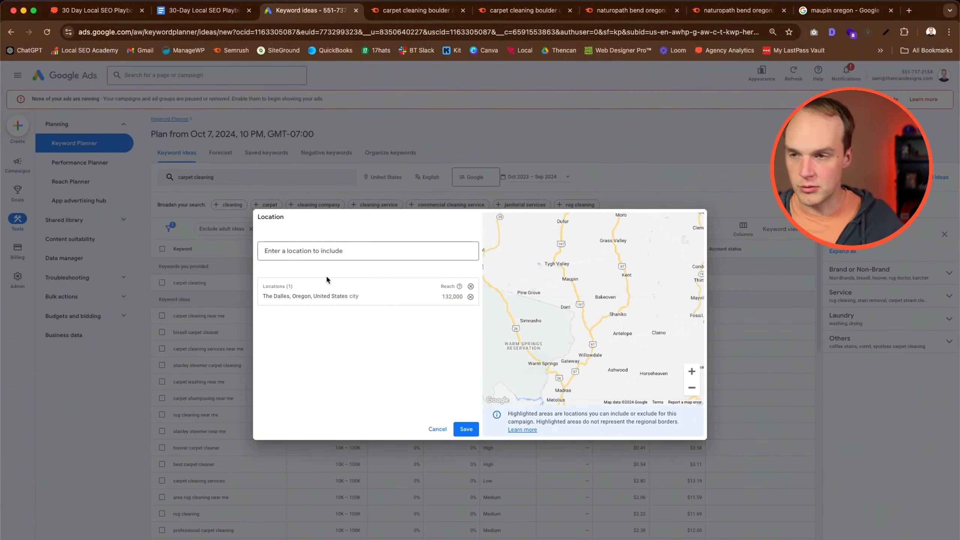
# - Look up "bend" as a further location, then save the location selection with The Dalles, Oregon
pyautogui.write('bend')
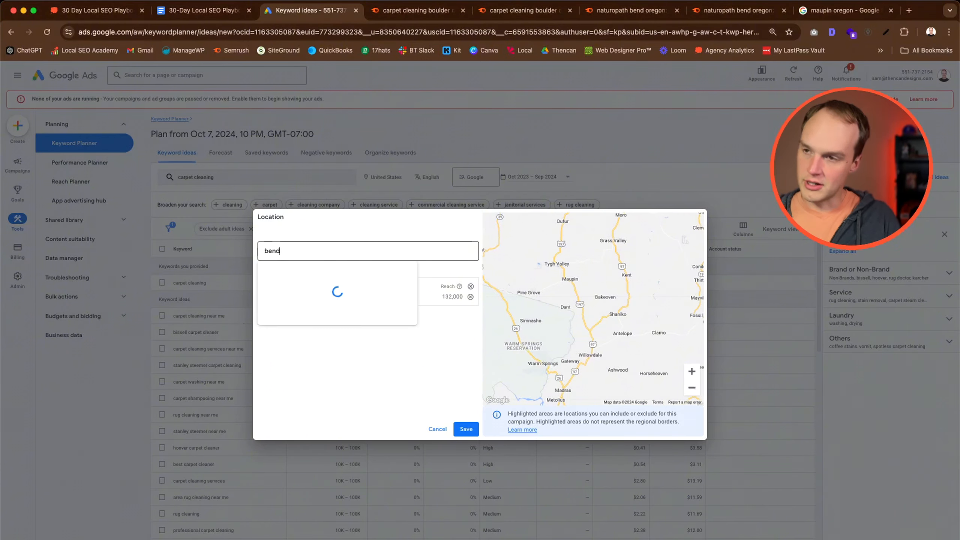
pyautogui.click(344, 391)
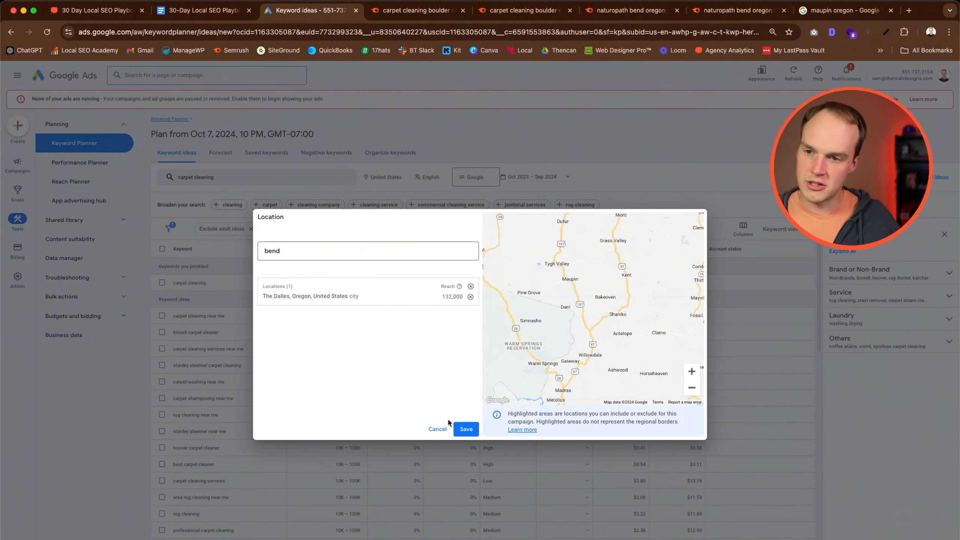
pyautogui.click(466, 429)
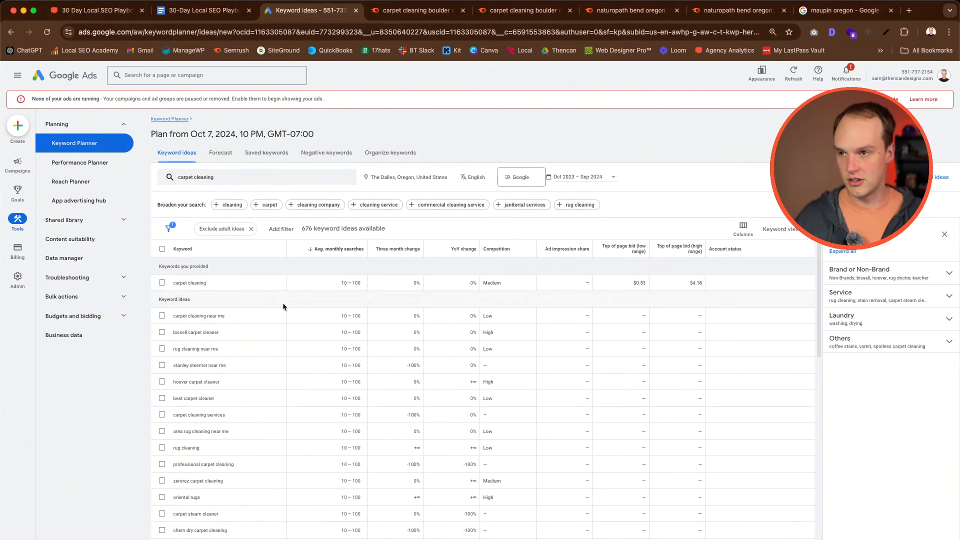
# - Look through the keyword ideas and sort them by top of page bid (high range), highest first
pyautogui.scroll(-15, 383, 398)
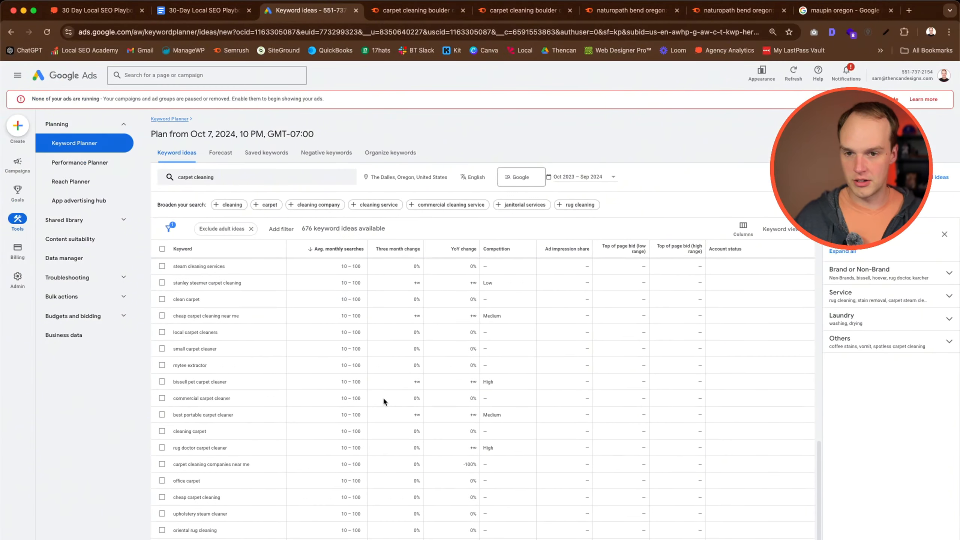
pyautogui.scroll(15, 383, 397)
pyautogui.click(655, 250)
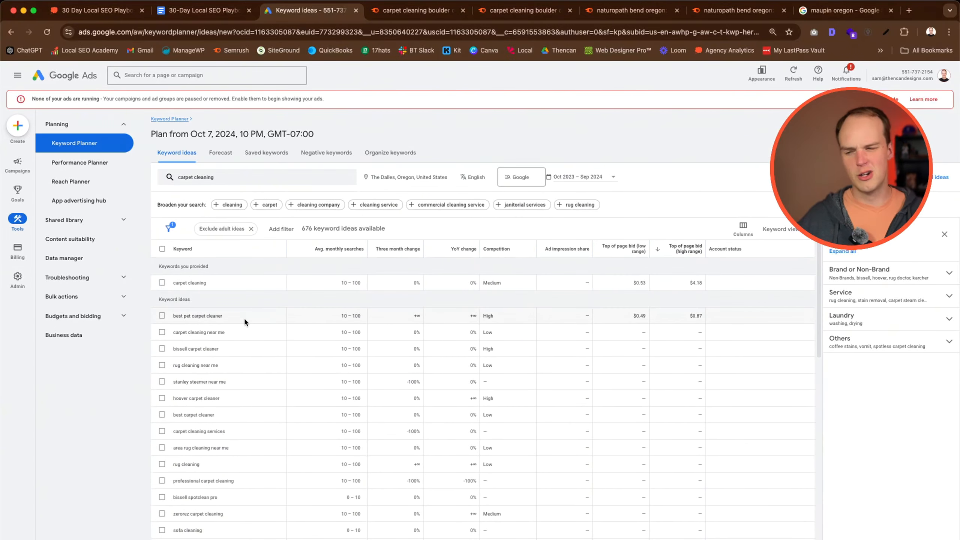
# - Add the Bend OR, Oregon Nielsen DMA region alongside The Dalles and save the locations
pyautogui.click(400, 183)
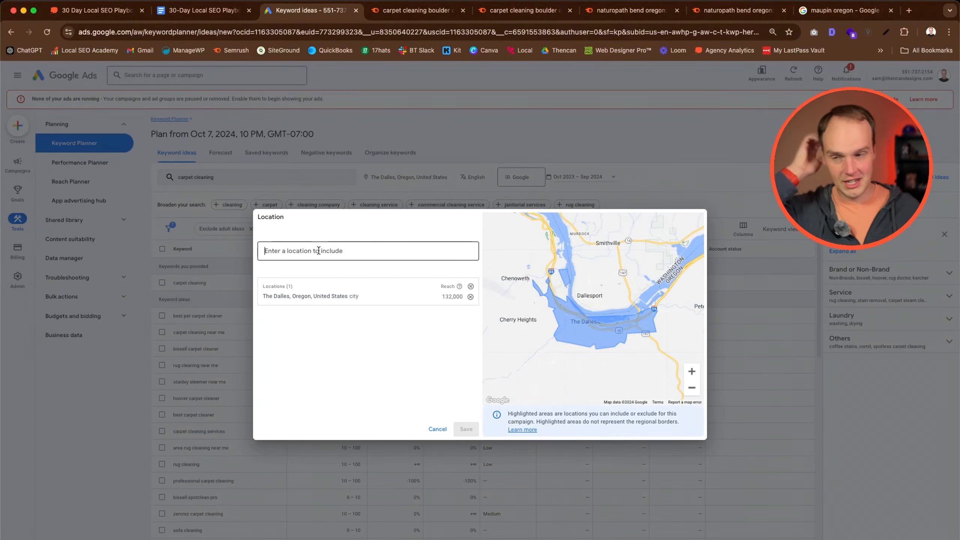
pyautogui.write('bend')
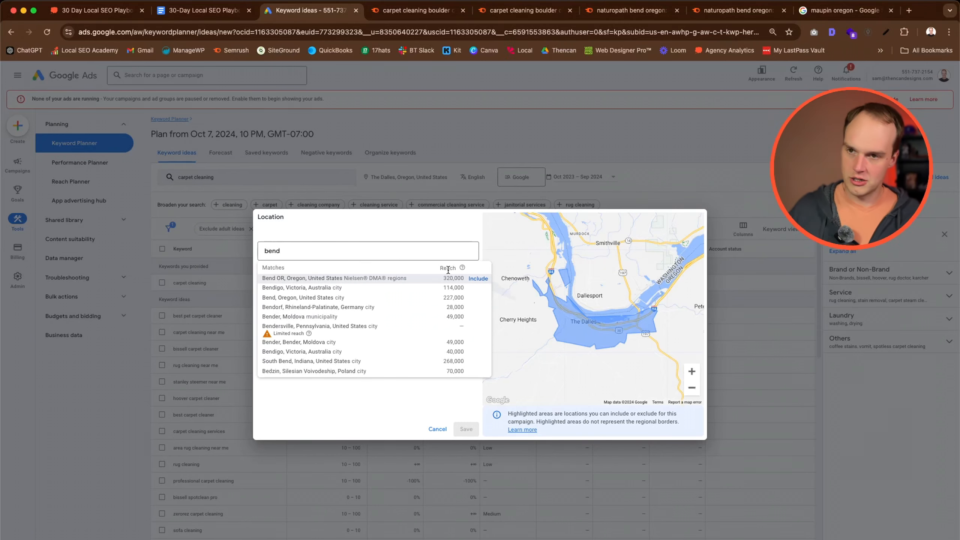
pyautogui.click(488, 282)
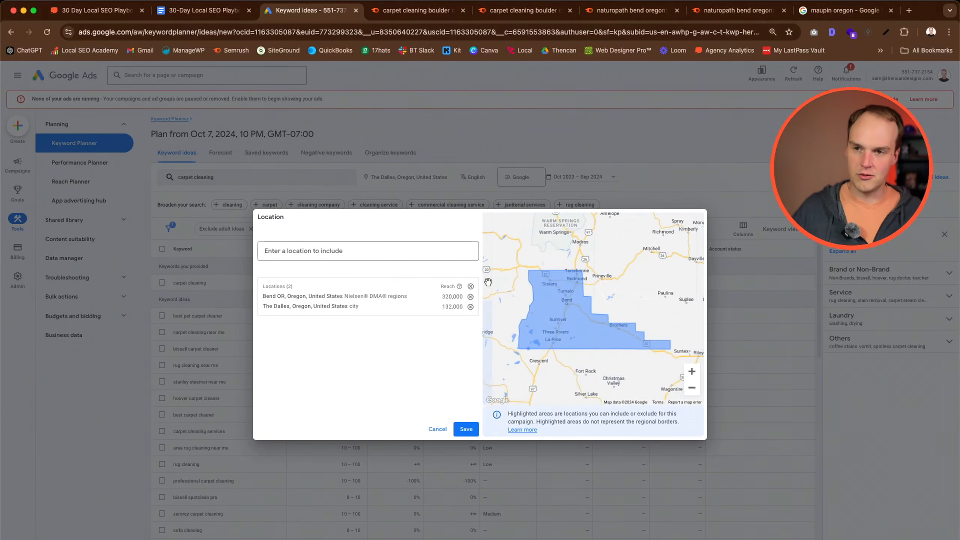
pyautogui.click(466, 429)
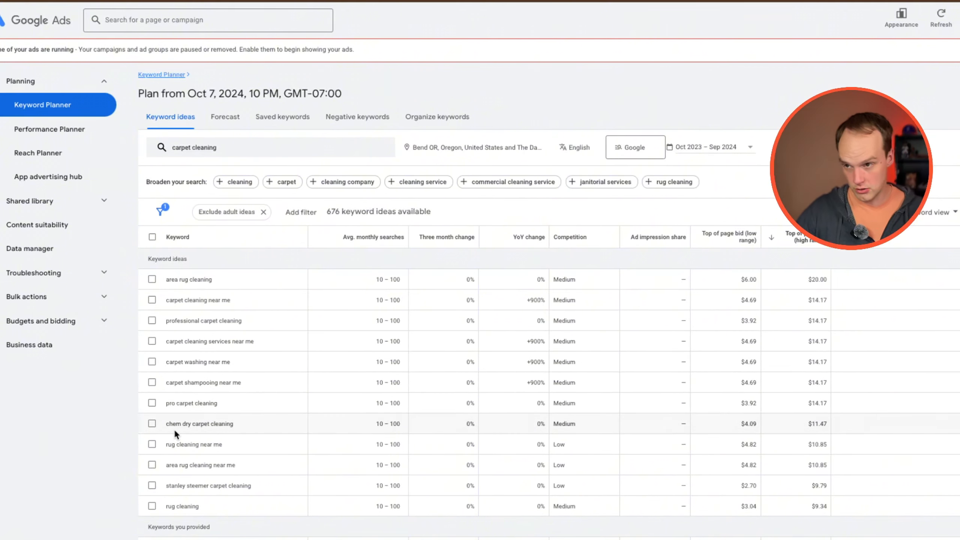
# - Download the carpet cleaning keyword ideas to Google Sheets as carpet-cleaning-keywords and open the sheet
pyautogui.scroll(-2, 197, 482)
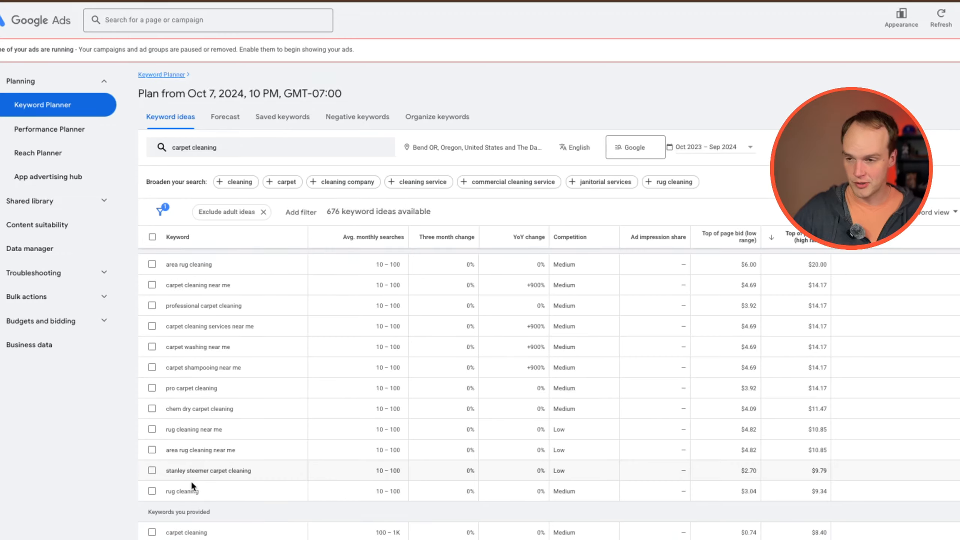
pyautogui.scroll(-4, 170, 435)
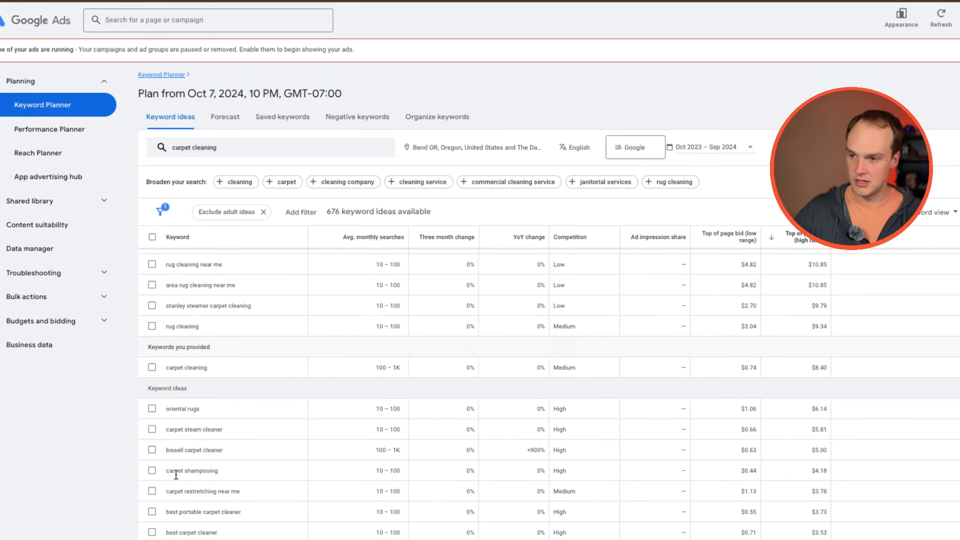
pyautogui.scroll(6, 250, 469)
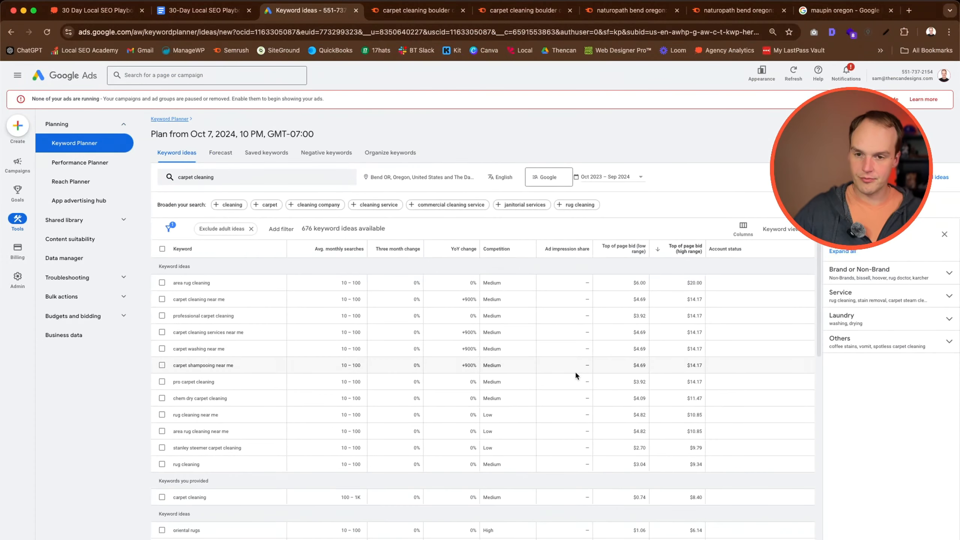
pyautogui.scroll(-5, 575, 371)
pyautogui.scroll(5, 573, 376)
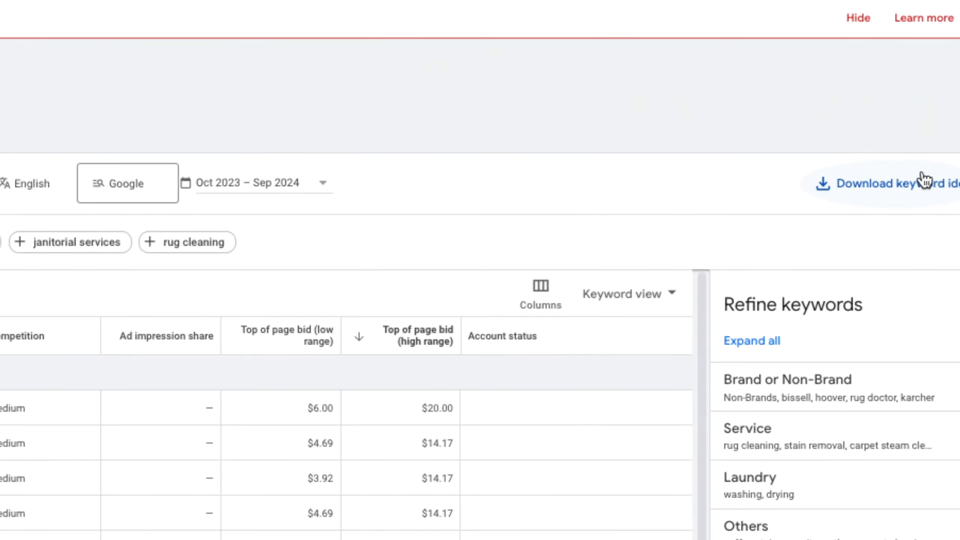
pyautogui.click(924, 181)
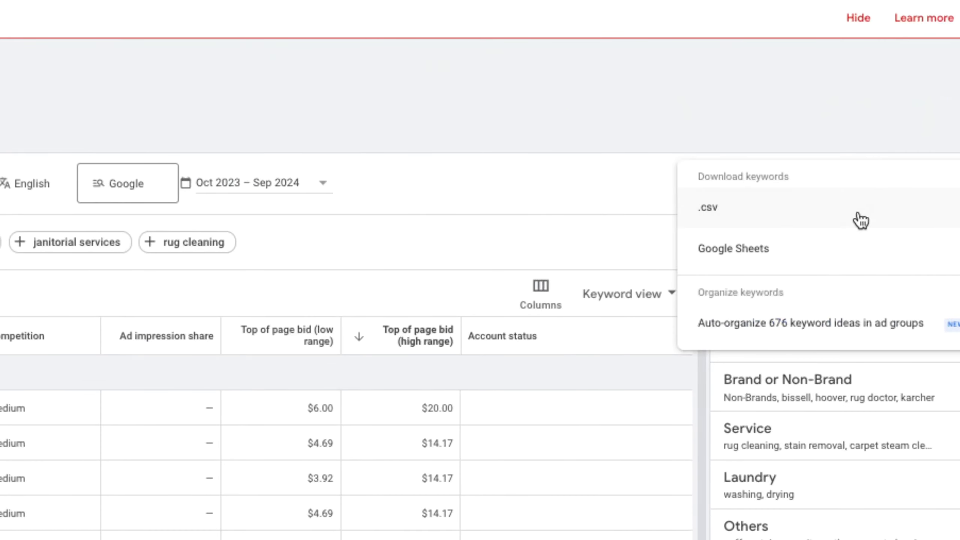
pyautogui.click(855, 238)
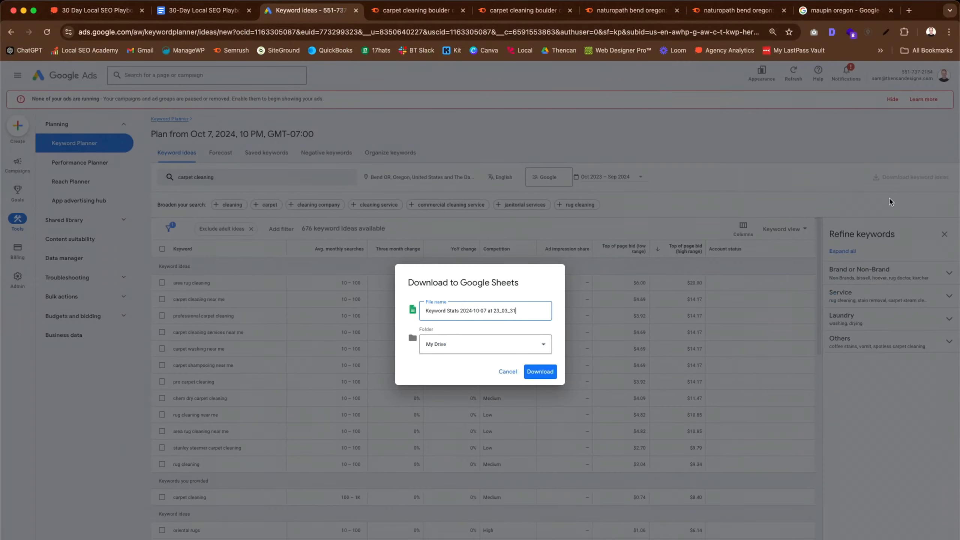
pyautogui.click(537, 371)
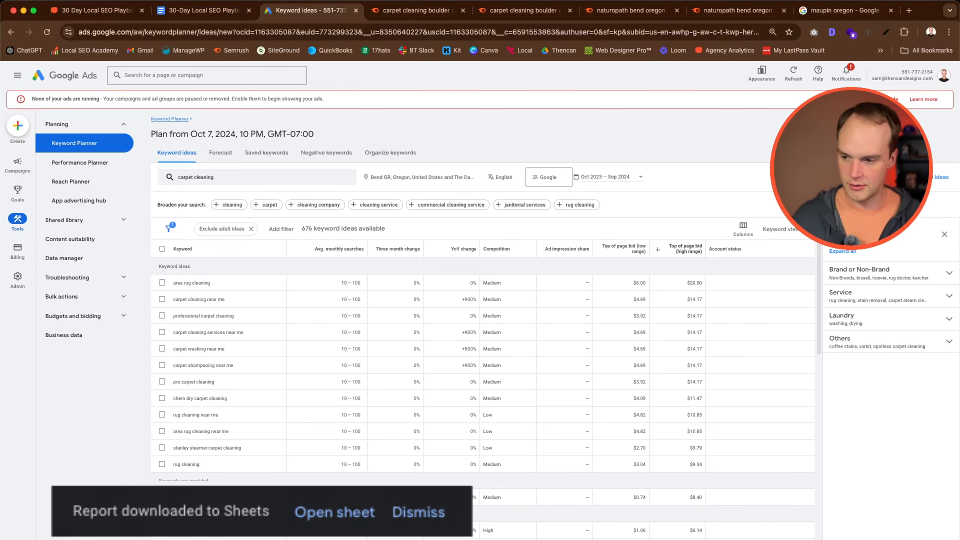
pyautogui.click(335, 511)
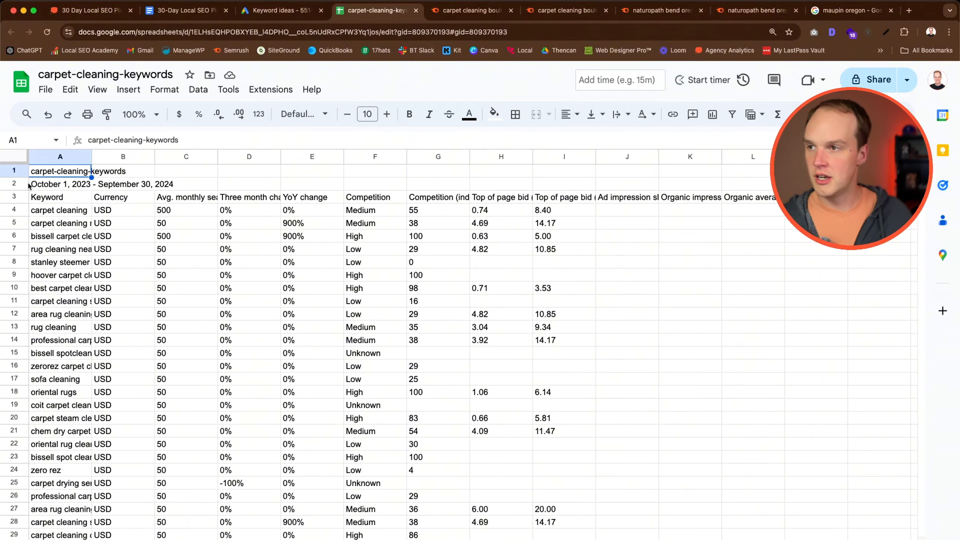
# - Delete the title and date-range rows above the column headers and make the header row bold
pyautogui.moveTo(14, 185); pyautogui.dragTo(14, 171)
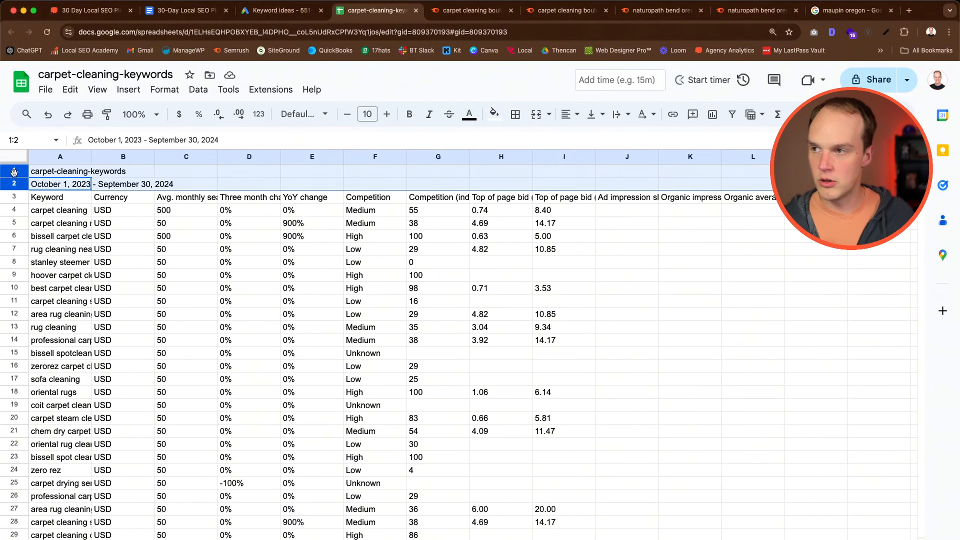
pyautogui.rightClick(14, 173)
pyautogui.click(60, 317)
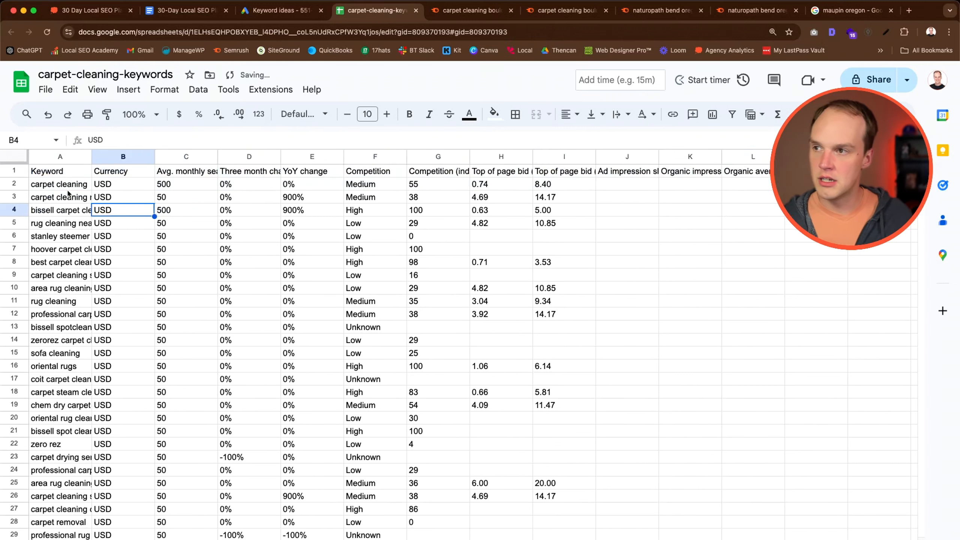
pyautogui.click(13, 171)
pyautogui.press('super+b')
pyautogui.click(87, 227)
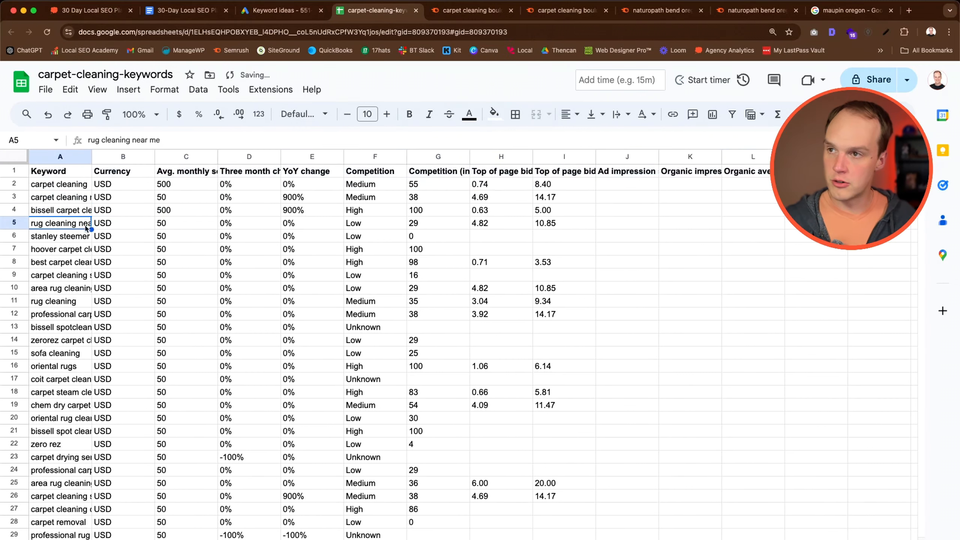
pyautogui.click(227, 240)
# - Format the low and high range top of page bid columns (H and I) as currency
pyautogui.moveTo(559, 162); pyautogui.dragTo(491, 155)
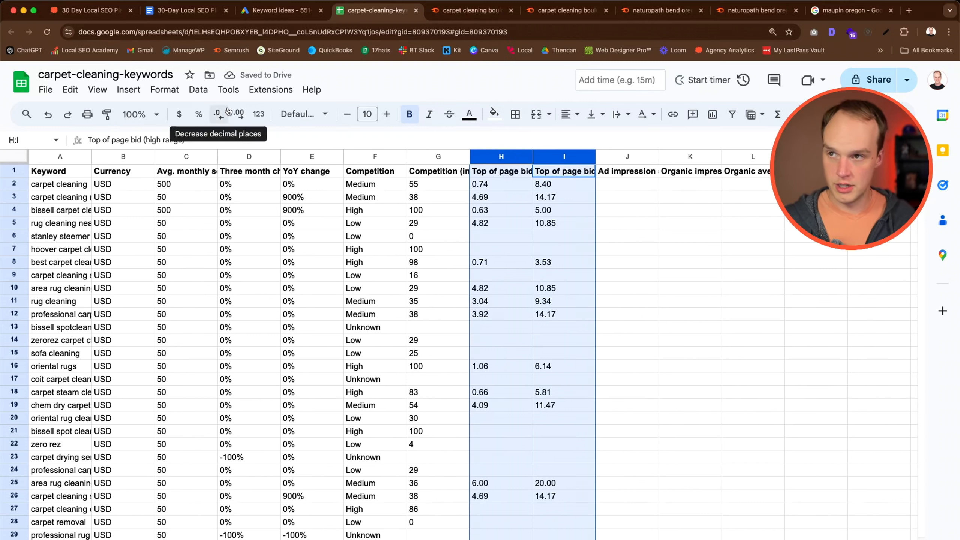
pyautogui.click(179, 114)
pyautogui.click(316, 256)
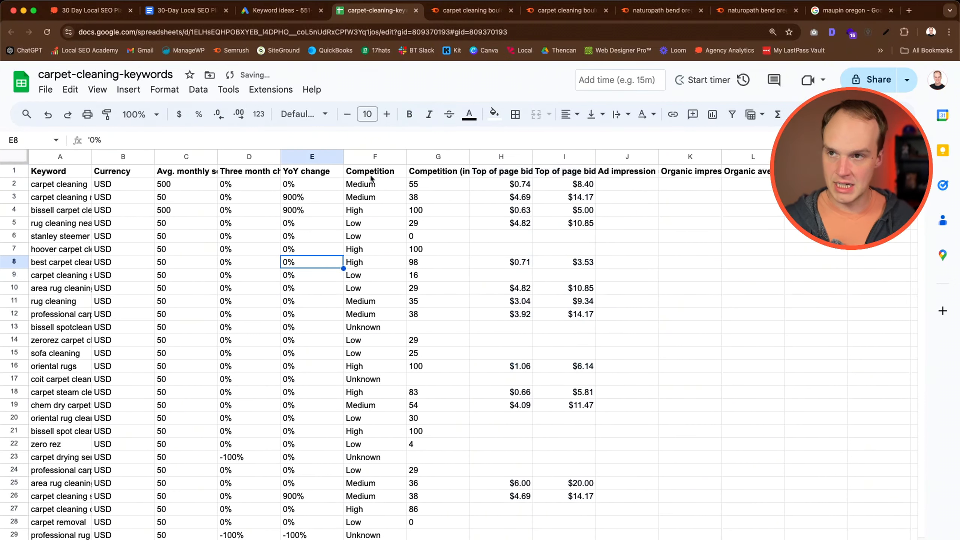
# - Create a filter on the keyword table, starting from the Keyword header cell
pyautogui.click(91, 172)
pyautogui.click(165, 90)
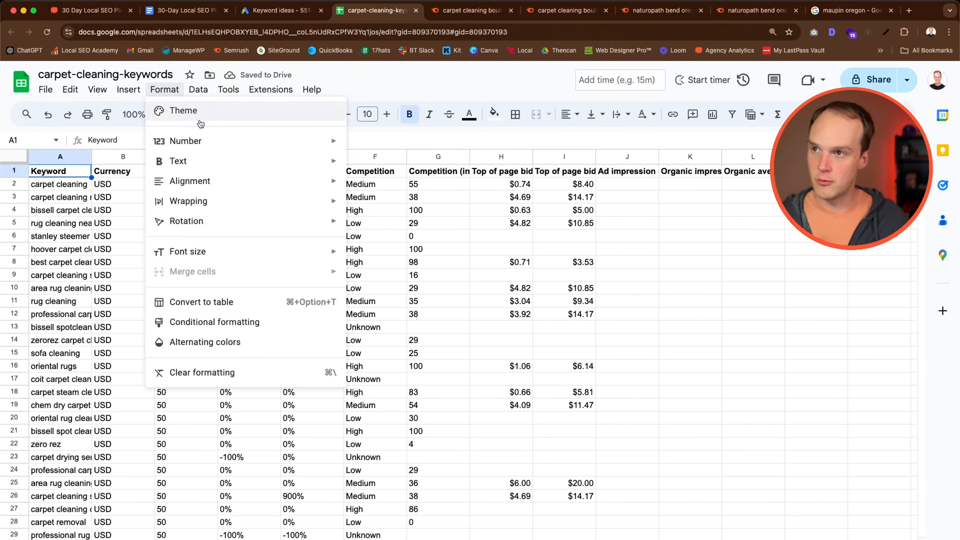
pyautogui.moveTo(199, 90)
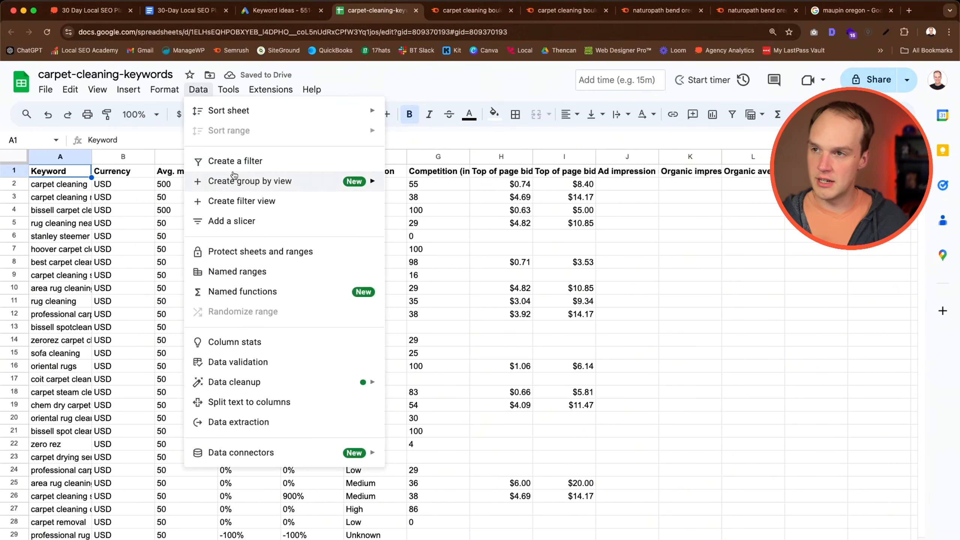
pyautogui.click(242, 161)
pyautogui.click(426, 262)
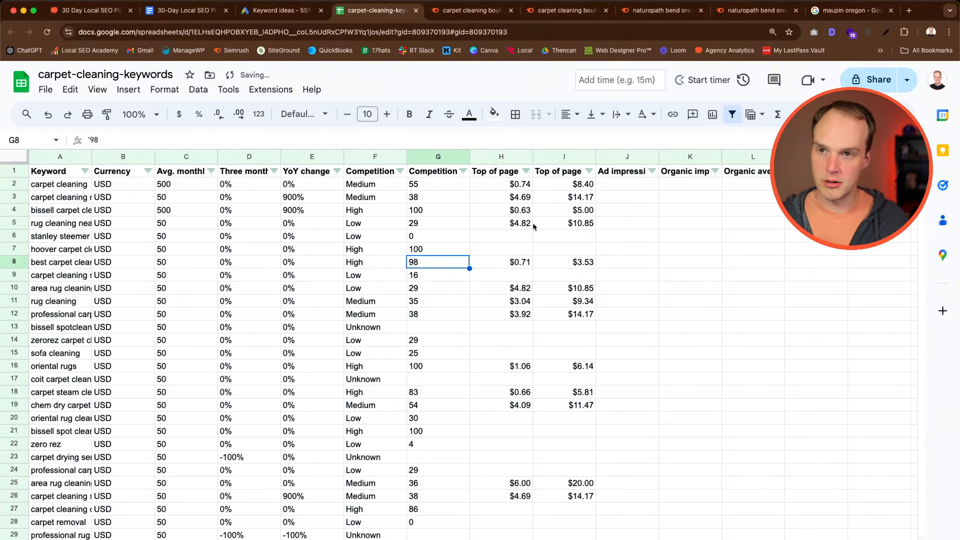
# - Filter the Top of page bid (high range) column by values to exclude blanks
pyautogui.click(588, 171)
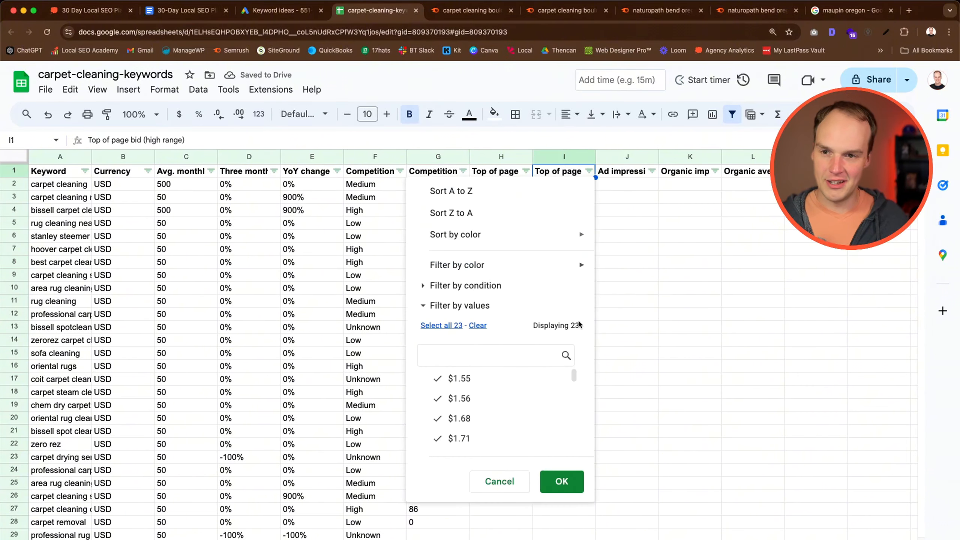
pyautogui.scroll(-5, 523, 392)
pyautogui.click(508, 444)
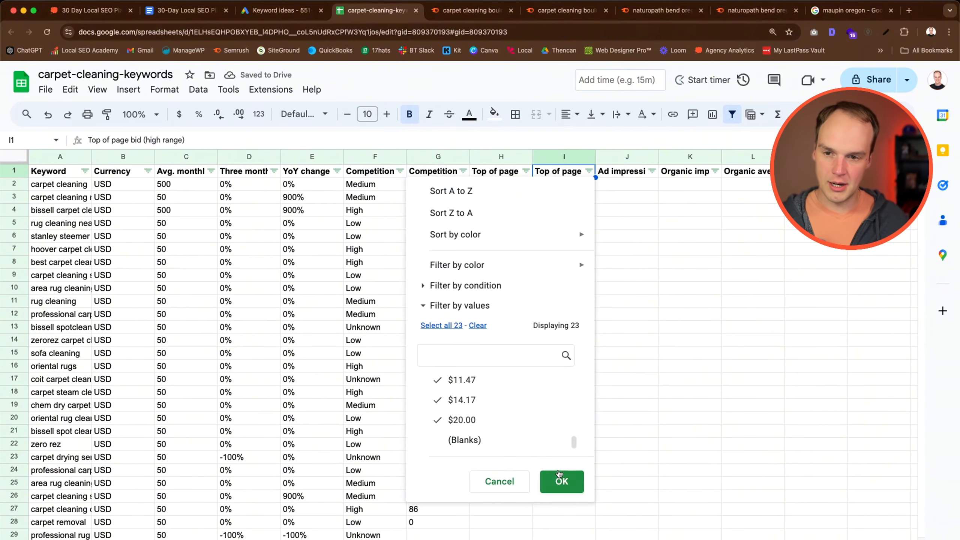
pyautogui.click(561, 480)
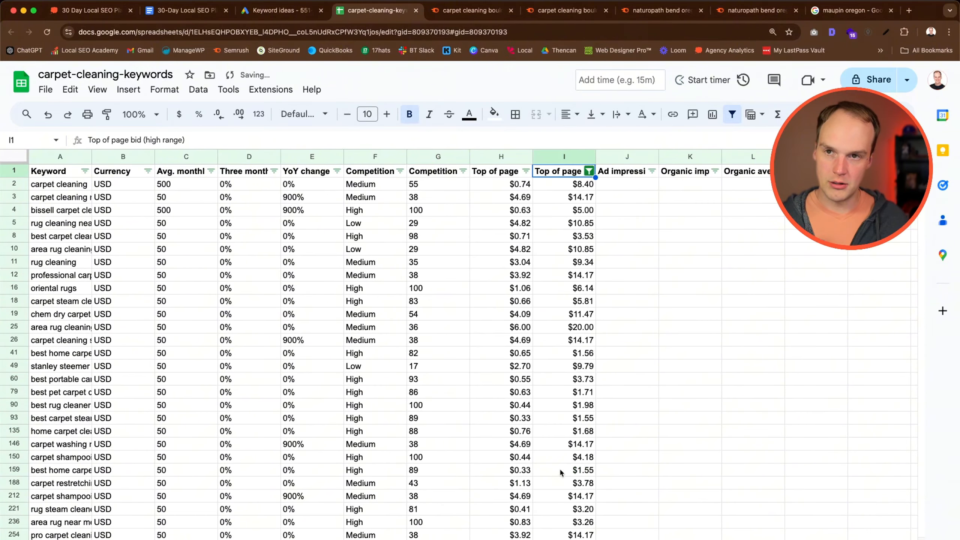
# - Sort the keyword table by Top of page bid (high range) from Z to A and fit the Keyword column's width to its contents
pyautogui.click(589, 171)
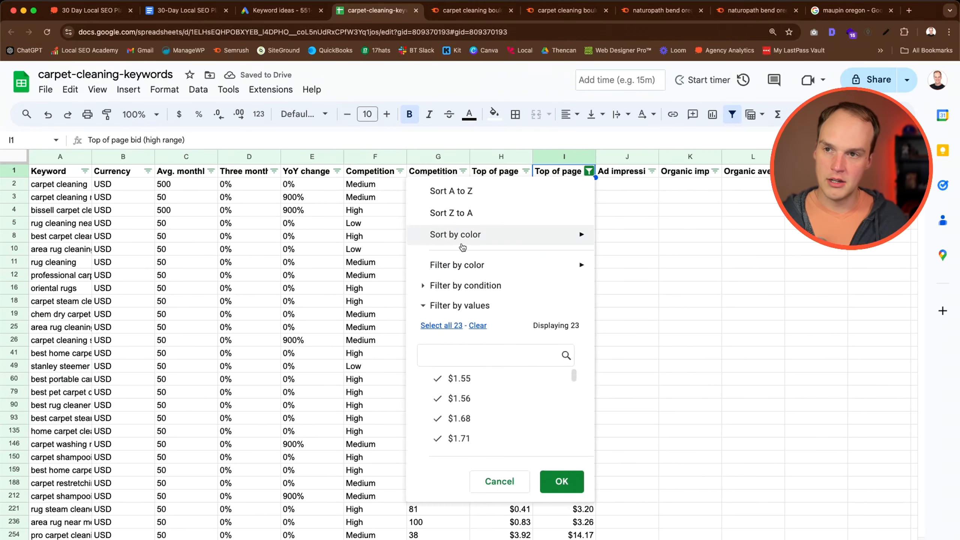
pyautogui.click(466, 213)
pyautogui.click(556, 417)
pyautogui.scroll(-5, 557, 419)
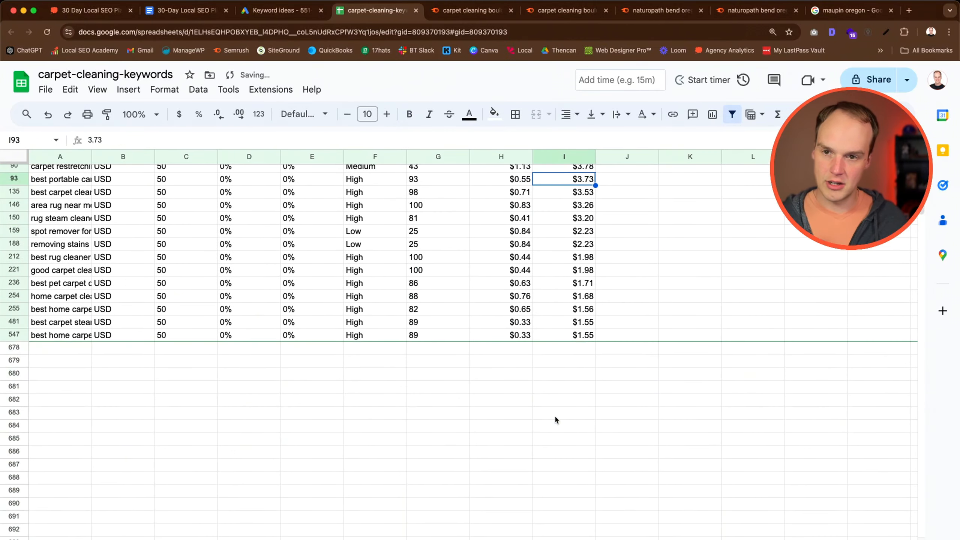
pyautogui.scroll(5, 557, 419)
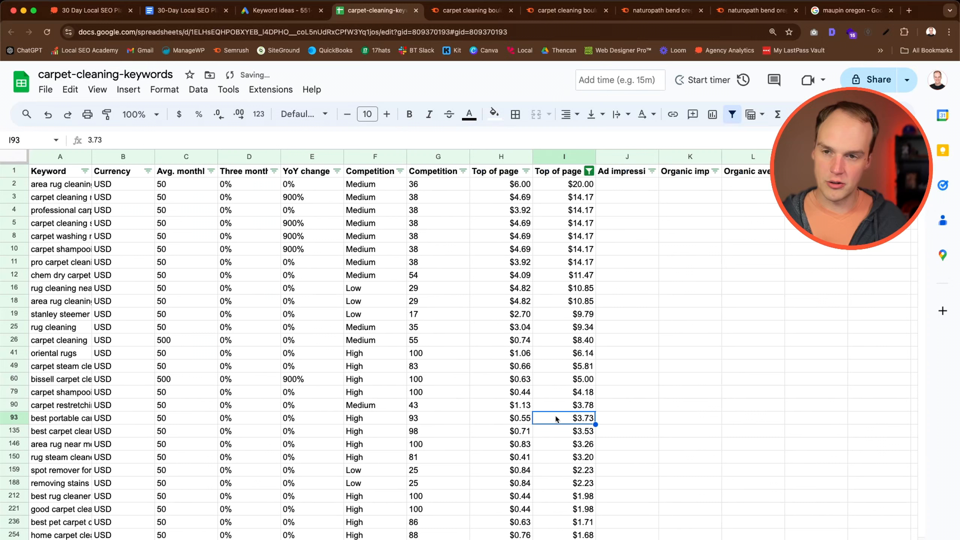
pyautogui.doubleClick(91, 157)
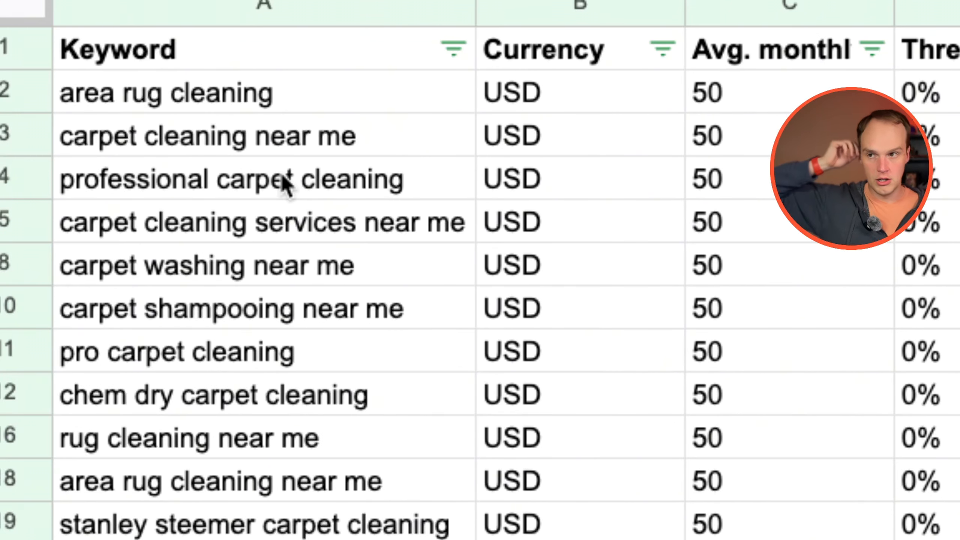
# - Review the sorted keyword list for relevant services, product searches and competitor-branded terms
pyautogui.scroll(-6, 285, 184)
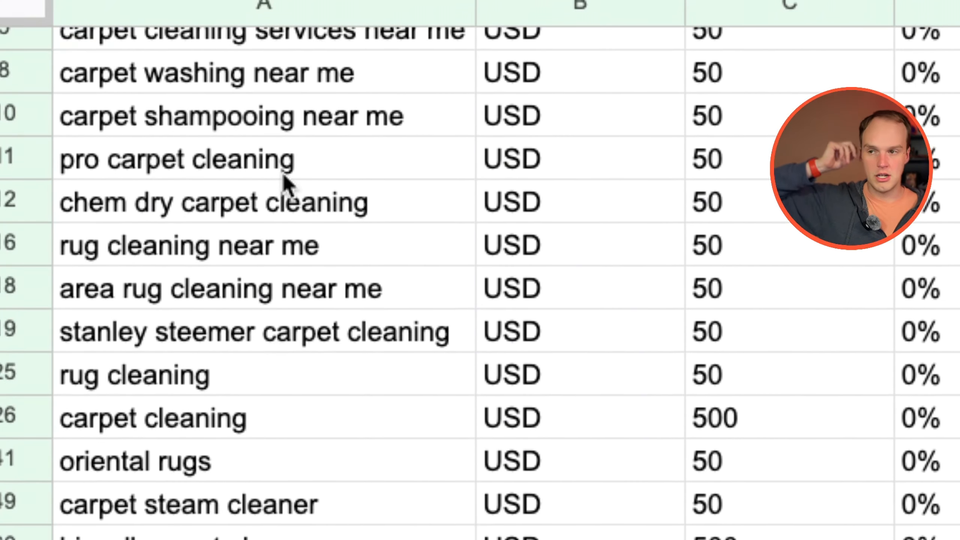
pyautogui.scroll(-4, 285, 183)
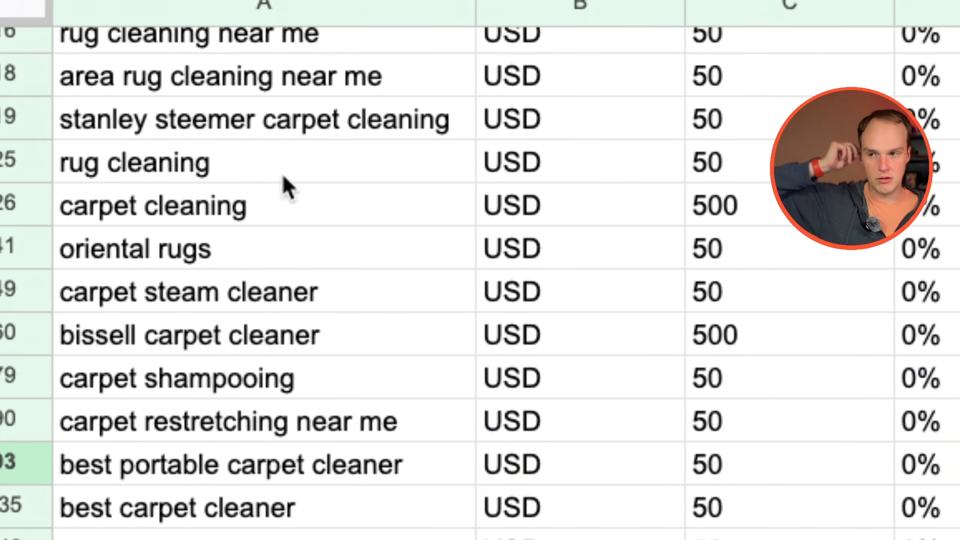
pyautogui.scroll(-3, 288, 187)
pyautogui.scroll(9, 264, 189)
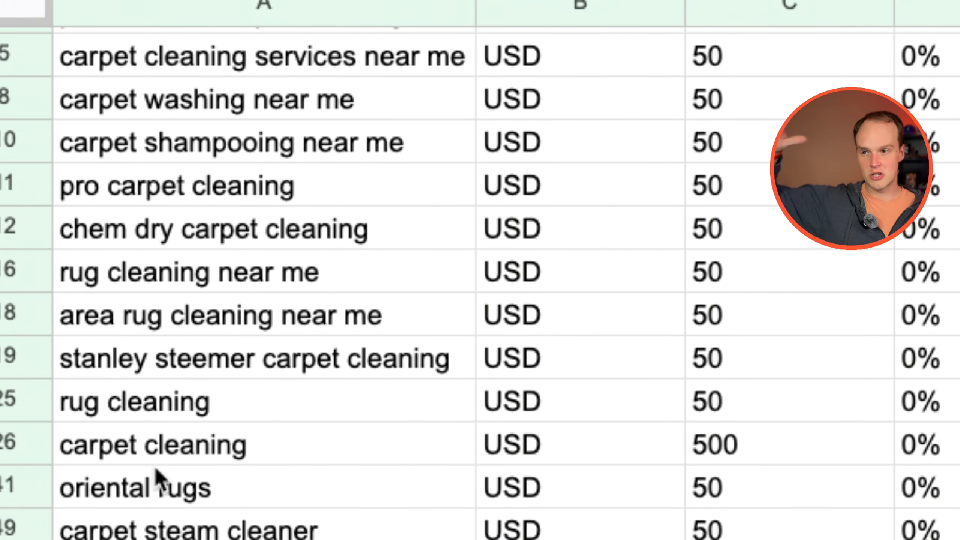
pyautogui.click(141, 491)
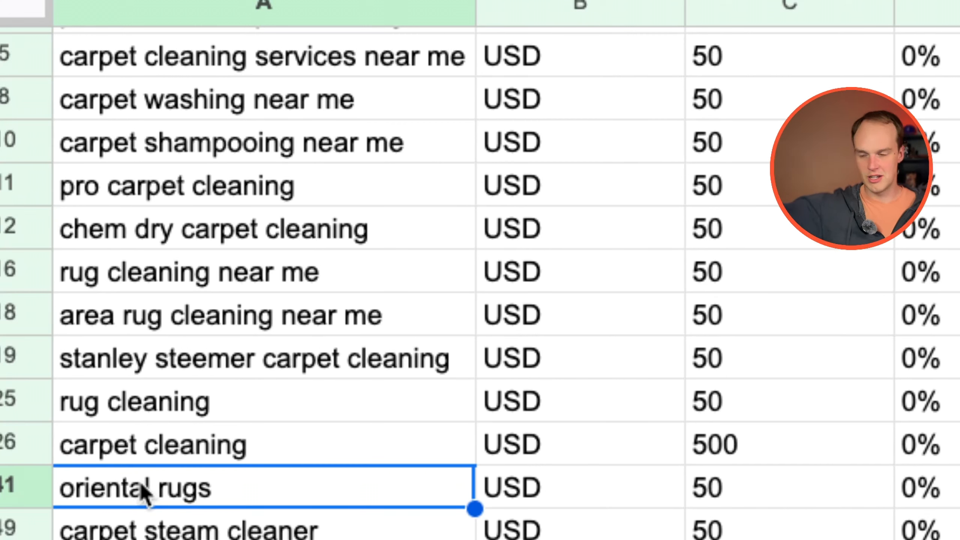
pyautogui.scroll(-18, 143, 492)
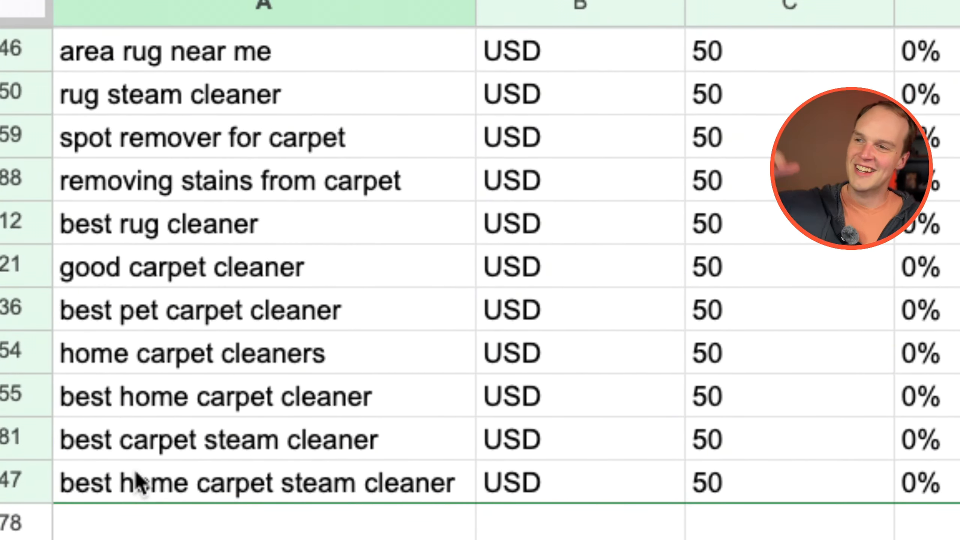
pyautogui.scroll(2, 138, 475)
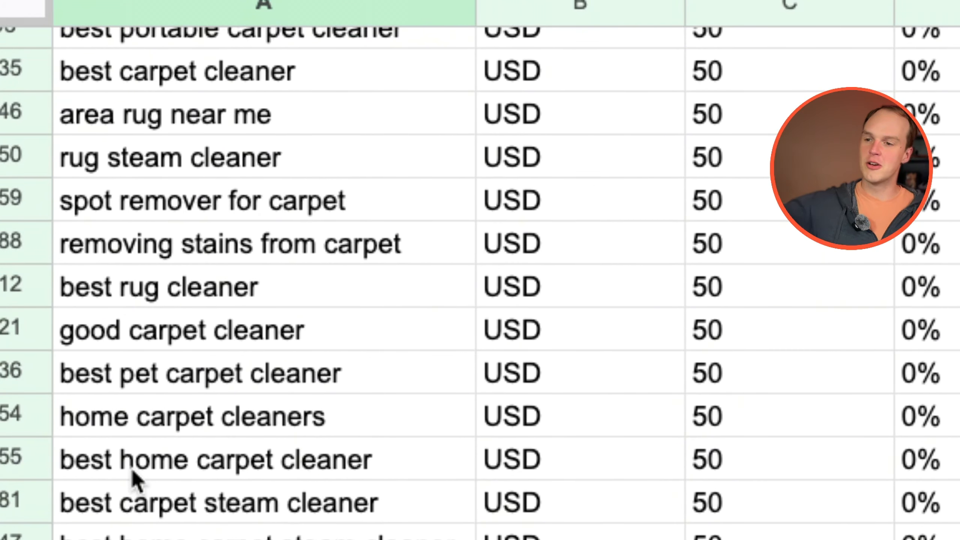
pyautogui.scroll(15, 136, 481)
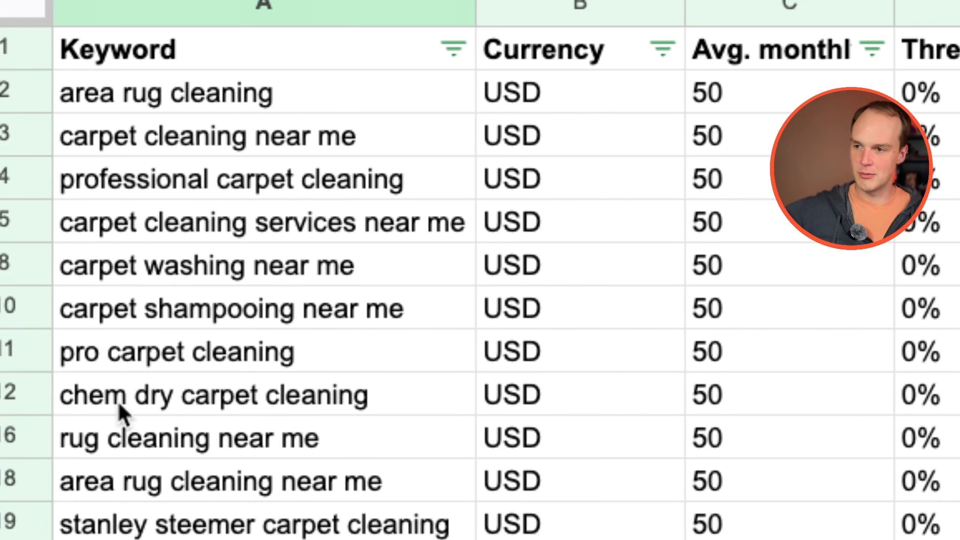
pyautogui.click(139, 398)
pyautogui.scroll(-3, 137, 422)
pyautogui.click(143, 435)
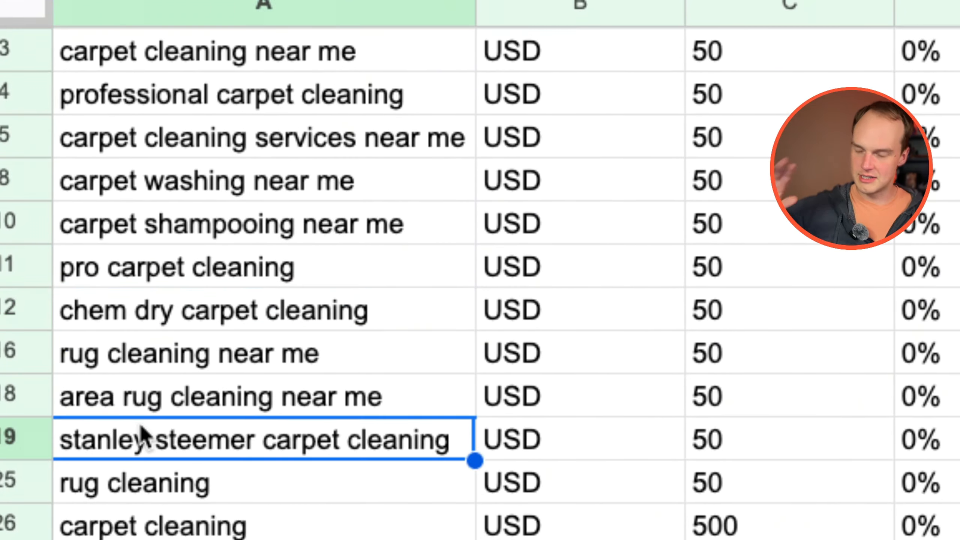
pyautogui.scroll(-10, 142, 432)
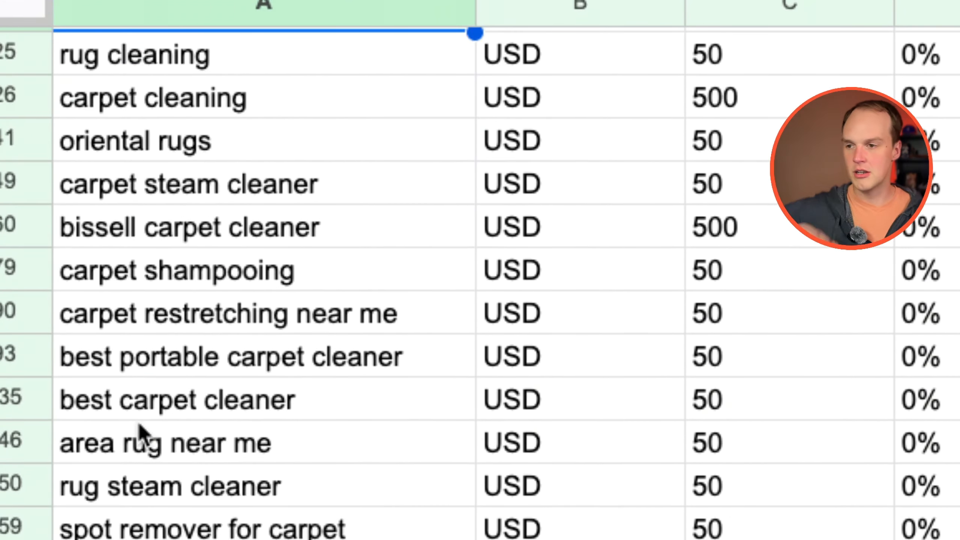
pyautogui.scroll(10, 140, 433)
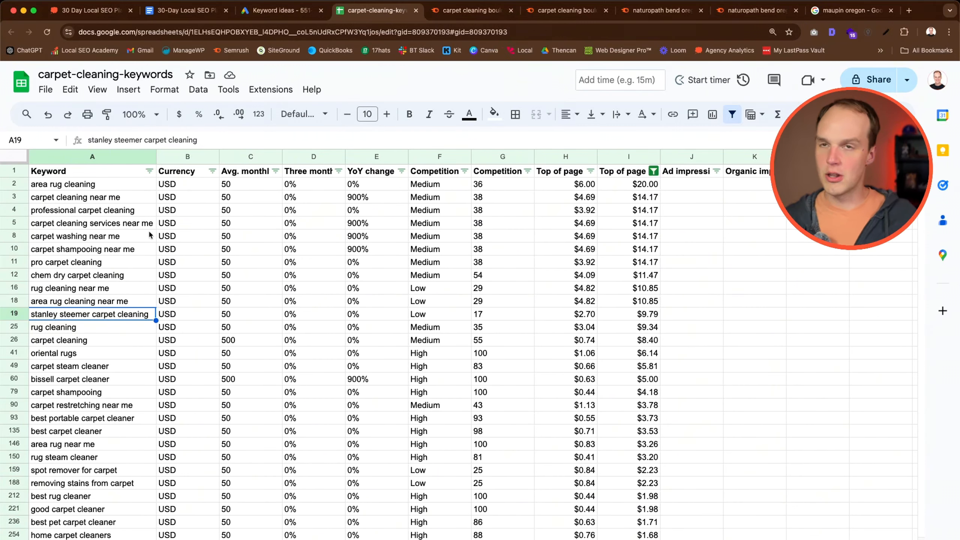
# - Switch to Google Keyword Planner and search keyword ideas for "carpet cleaning boulder co"
pyautogui.click(281, 10)
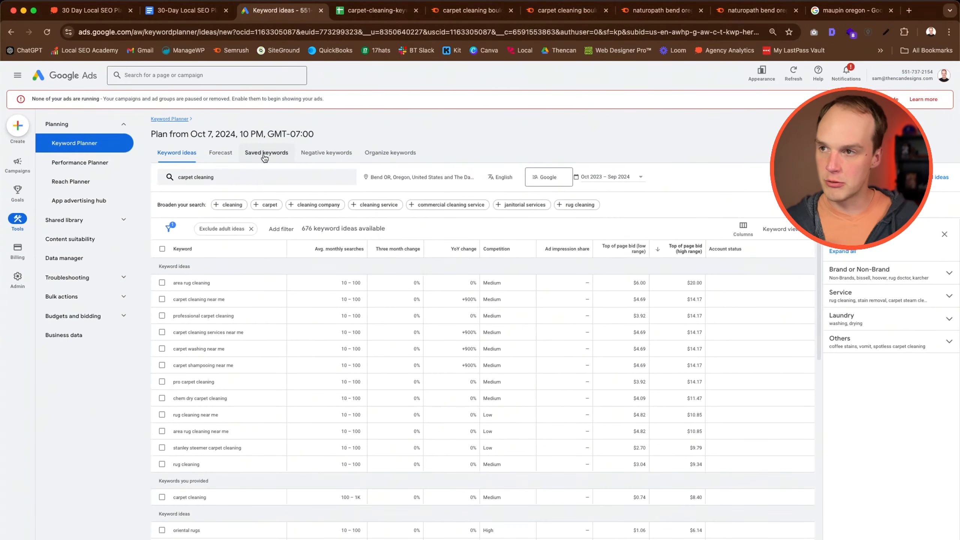
pyautogui.click(248, 177)
pyautogui.click(235, 217)
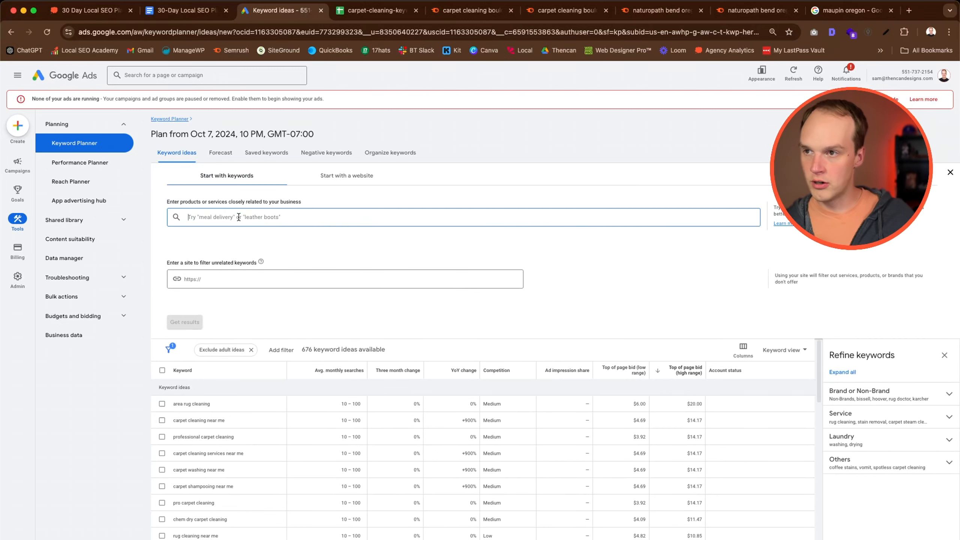
pyautogui.write('carpet cl')
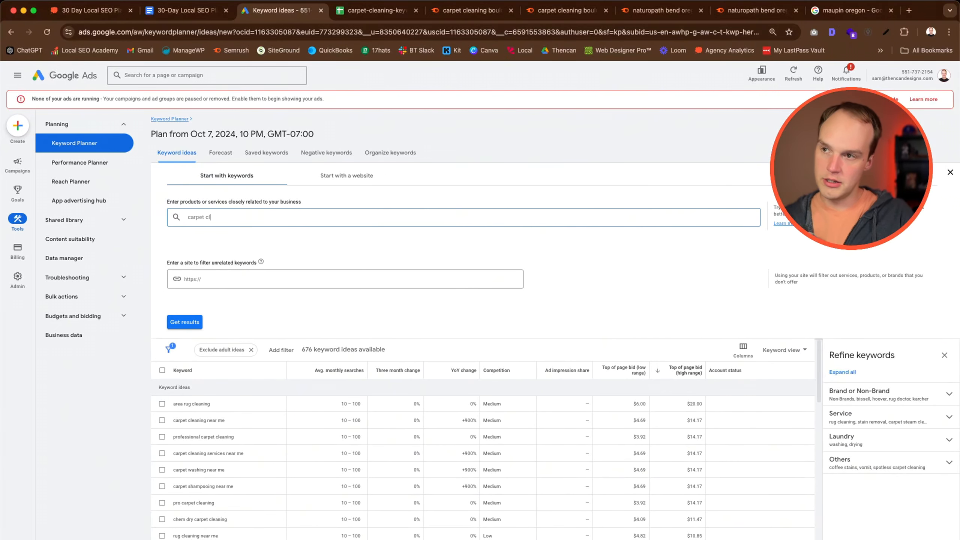
pyautogui.write('eaning boulder ')
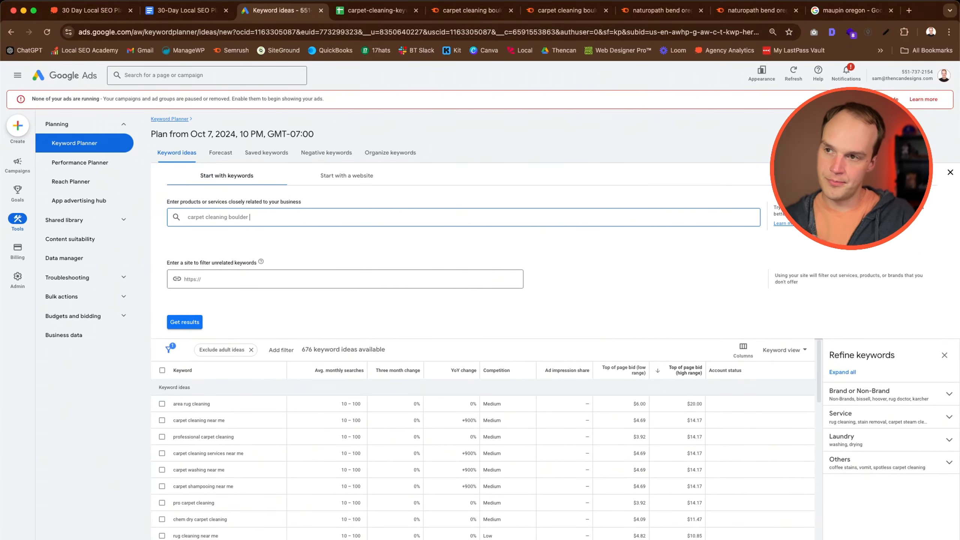
pyautogui.write('co')
pyautogui.press('Return')
# - Replace the Bend and The Dalles target locations with the city of Boulder, Colorado, United States, and save
pyautogui.click(398, 178)
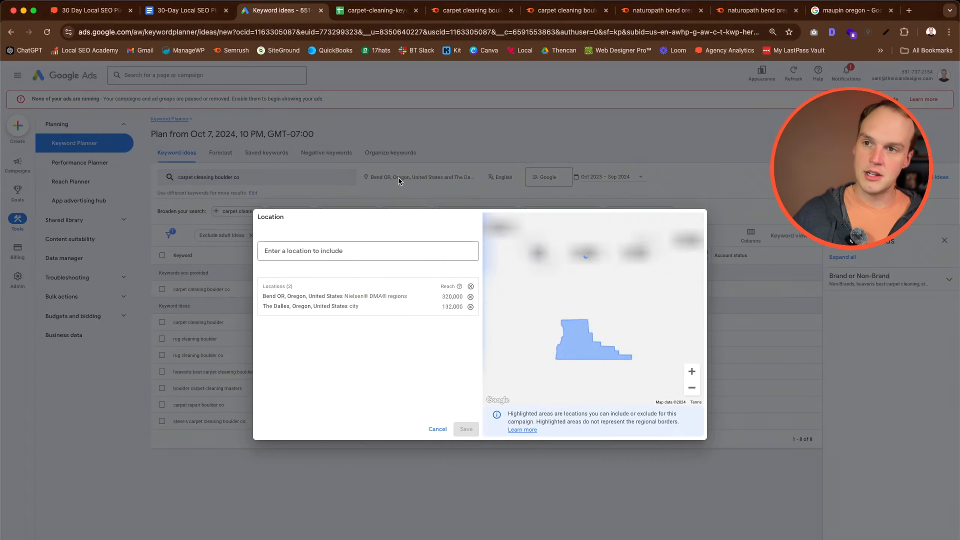
pyautogui.click(470, 307)
pyautogui.click(470, 297)
pyautogui.click(382, 251)
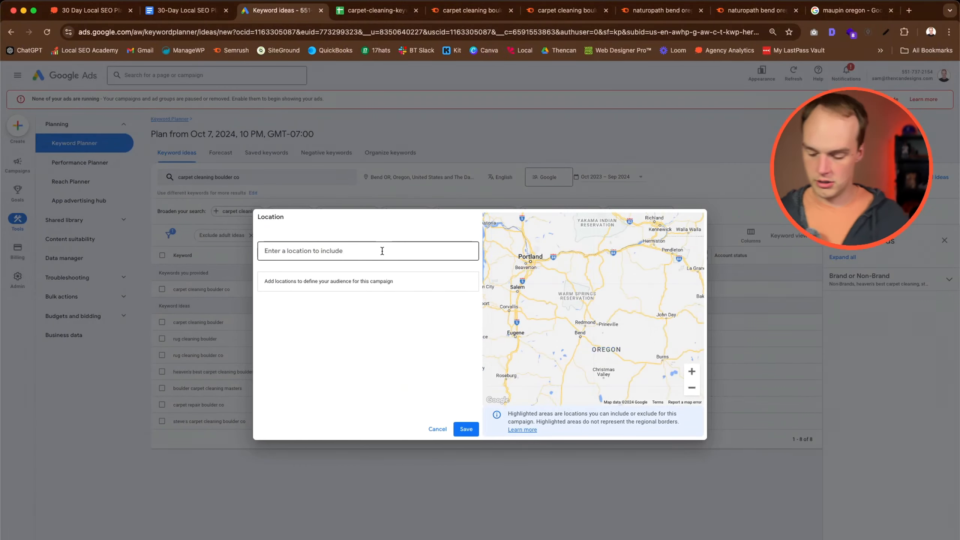
pyautogui.write('boulder')
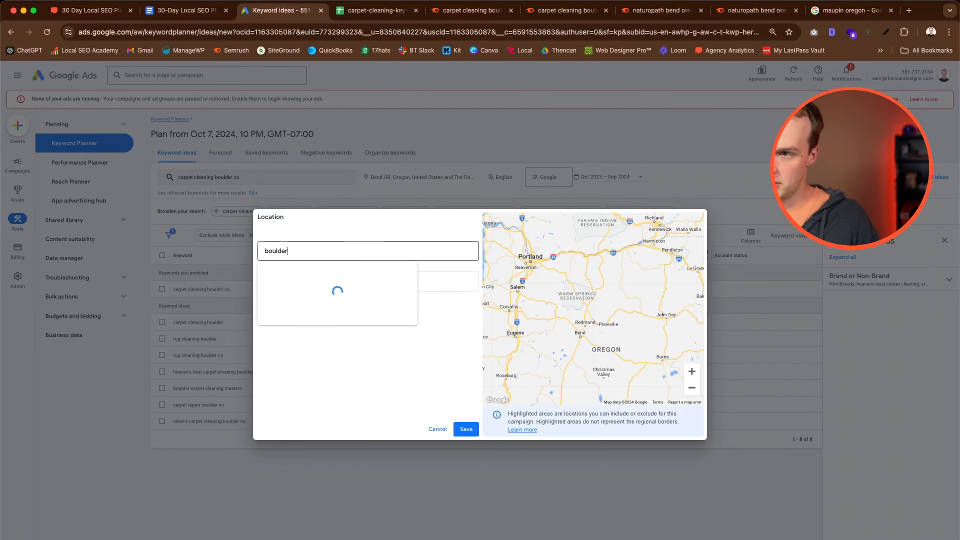
pyautogui.write(' co')
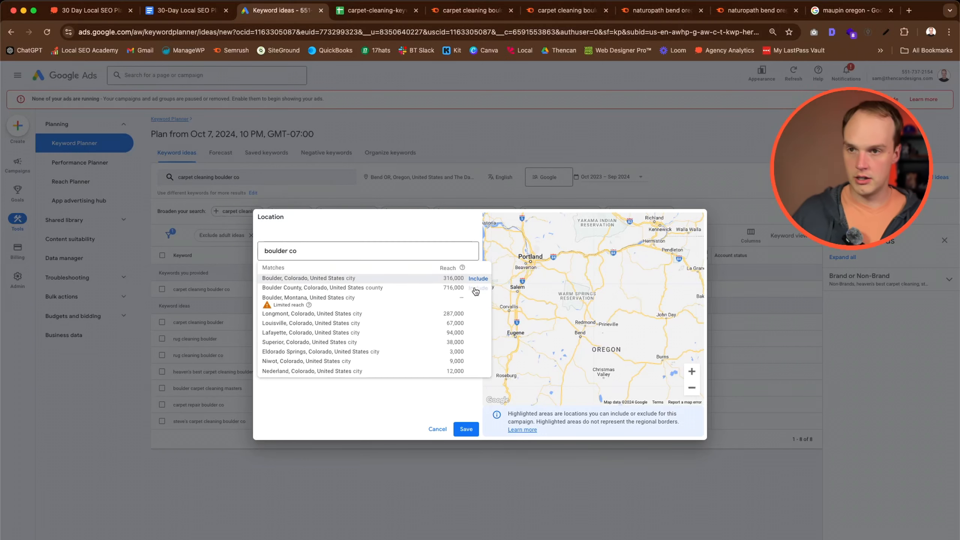
pyautogui.click(480, 278)
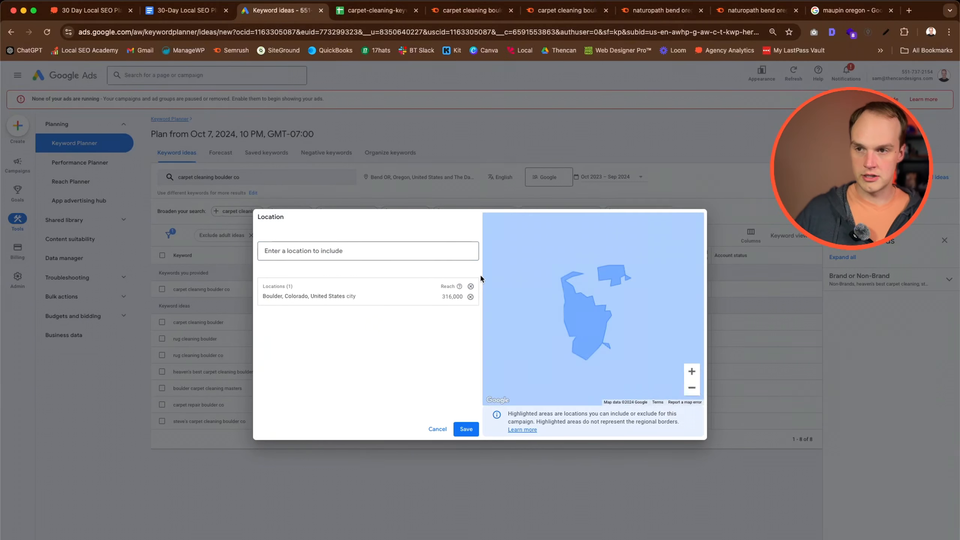
pyautogui.click(456, 429)
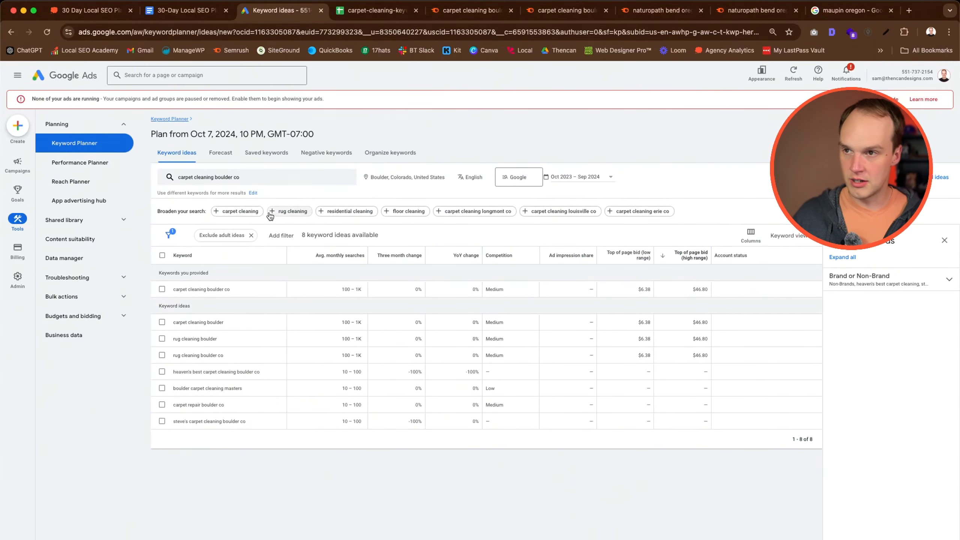
# - Broaden the search with the suggested keyword "carpet cleaning" and check the low and high range top of page bids
pyautogui.click(240, 211)
pyautogui.click(185, 321)
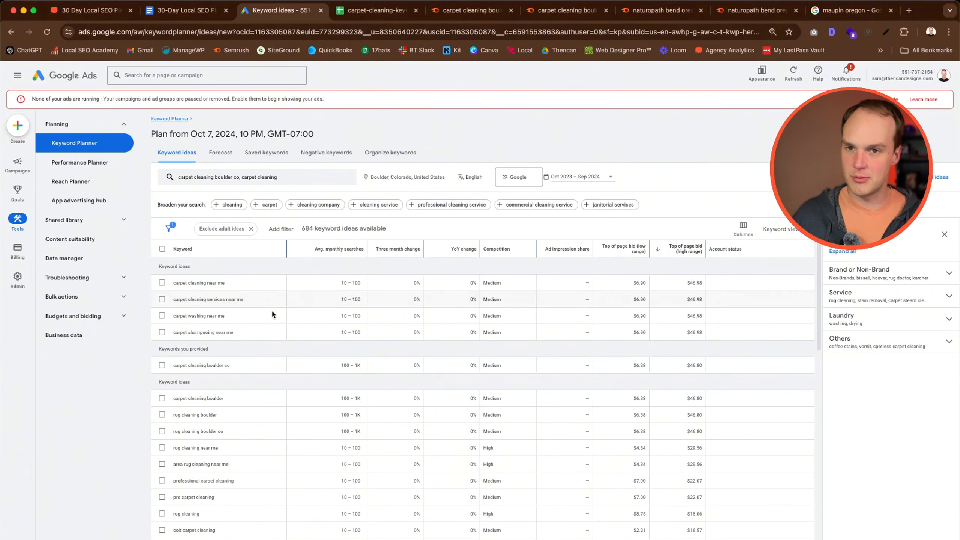
pyautogui.scroll(-10, 287, 345)
pyautogui.scroll(10, 344, 439)
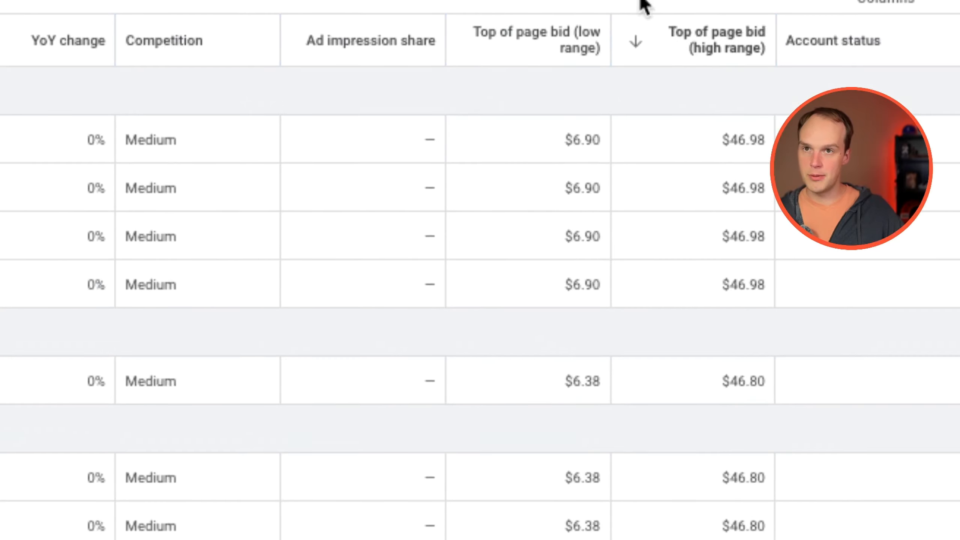
pyautogui.moveTo(520, 7)
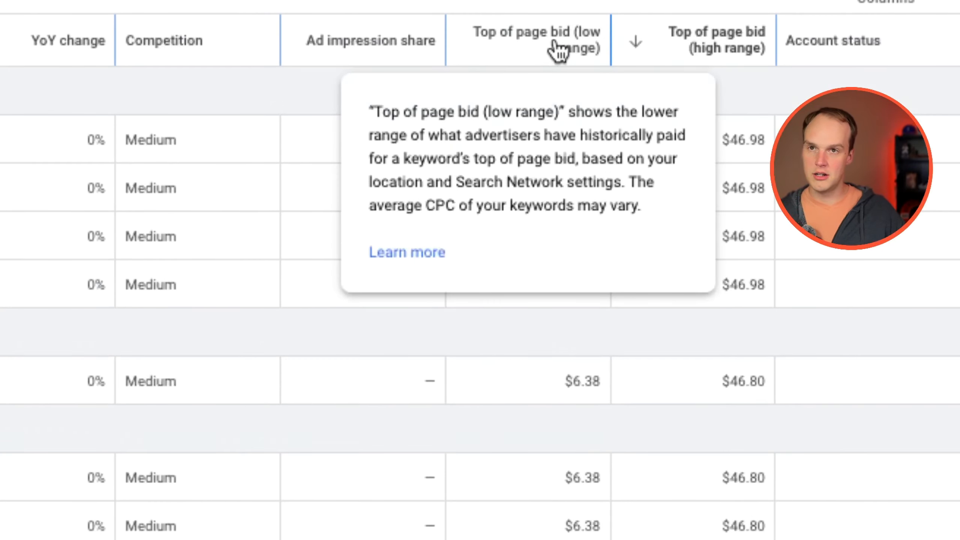
pyautogui.moveTo(715, 57)
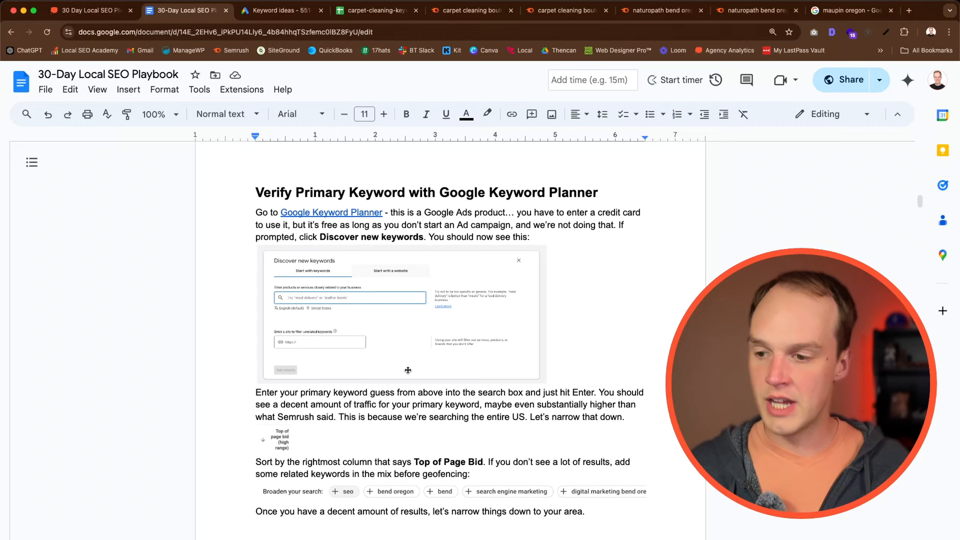
# - Read the 30-Day Local SEO Playbook in Google Docs through to Creating Sheets for Later, examining the service-specific and service-related keyword definitions
pyautogui.scroll(-20, 407, 371)
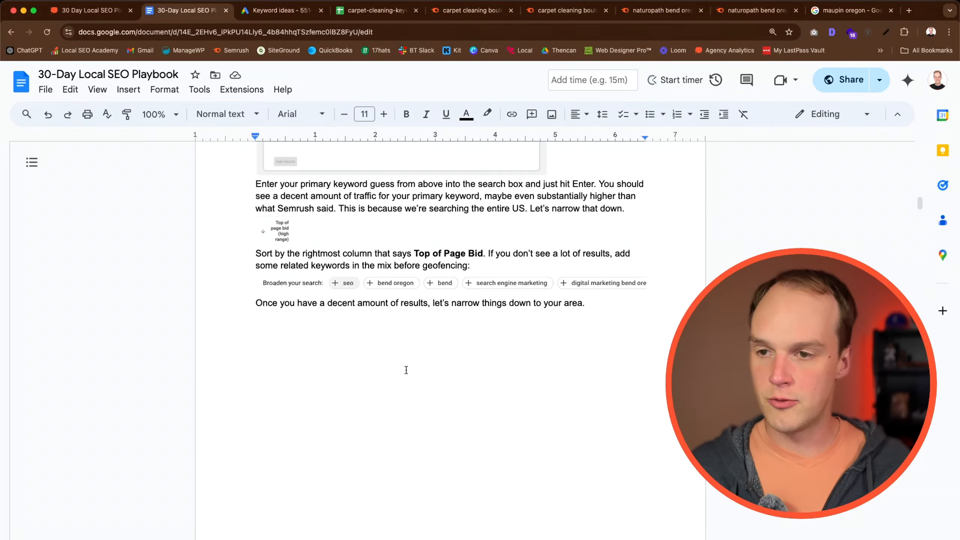
pyautogui.scroll(-20, 405, 366)
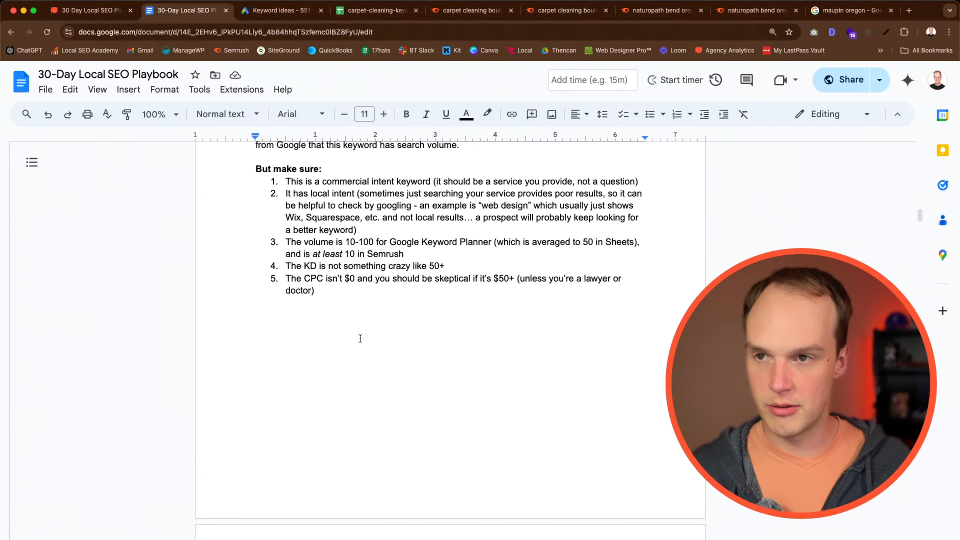
pyautogui.scroll(-20, 361, 339)
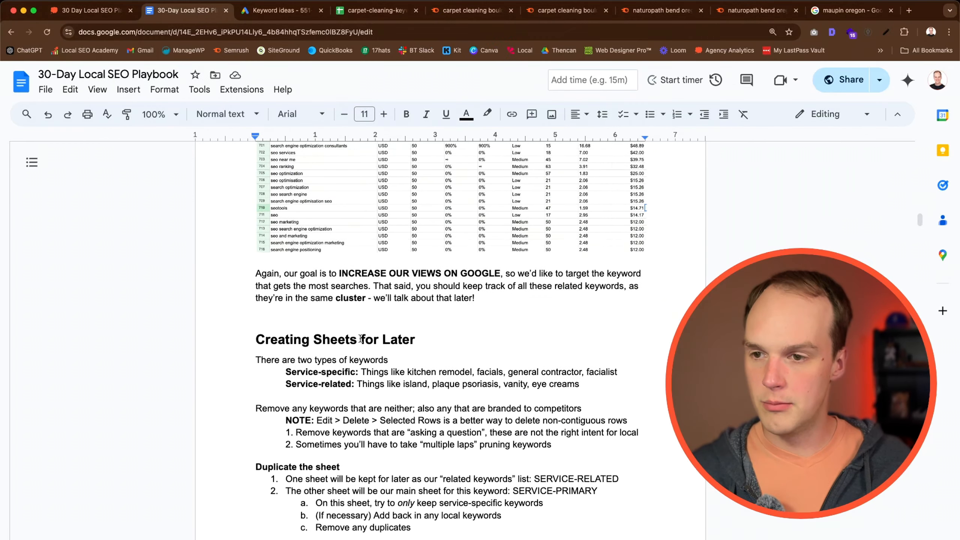
pyautogui.scroll(-4, 360, 339)
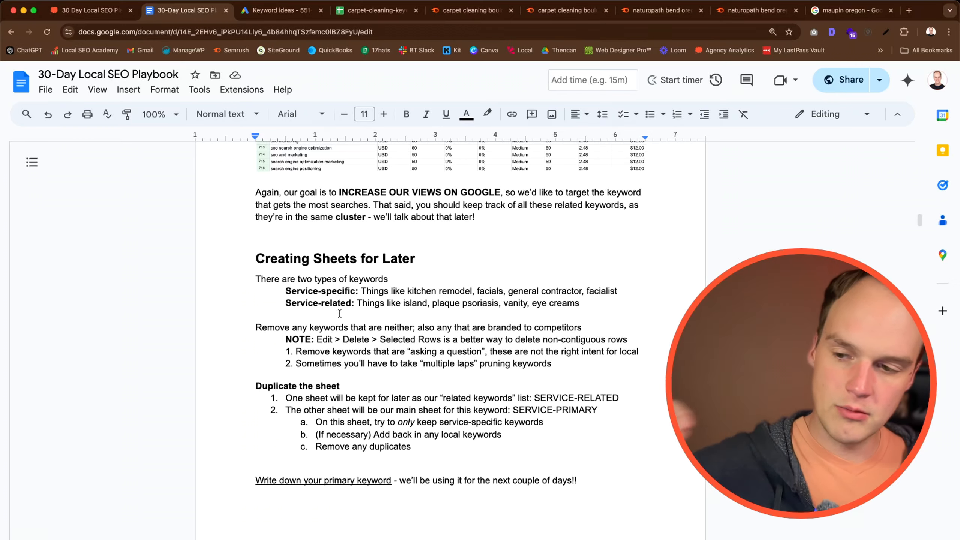
pyautogui.moveTo(287, 291); pyautogui.dragTo(339, 291)
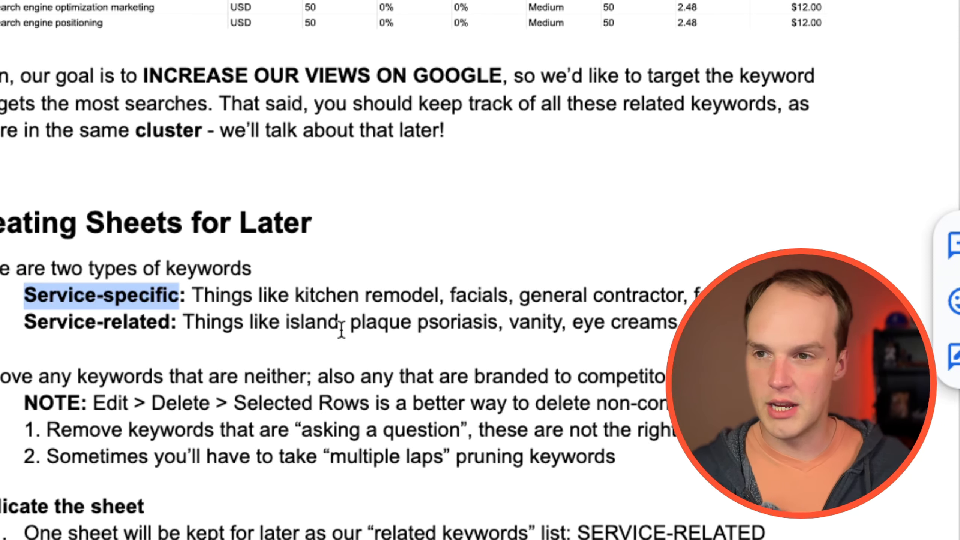
pyautogui.scroll(-3, 524, 312)
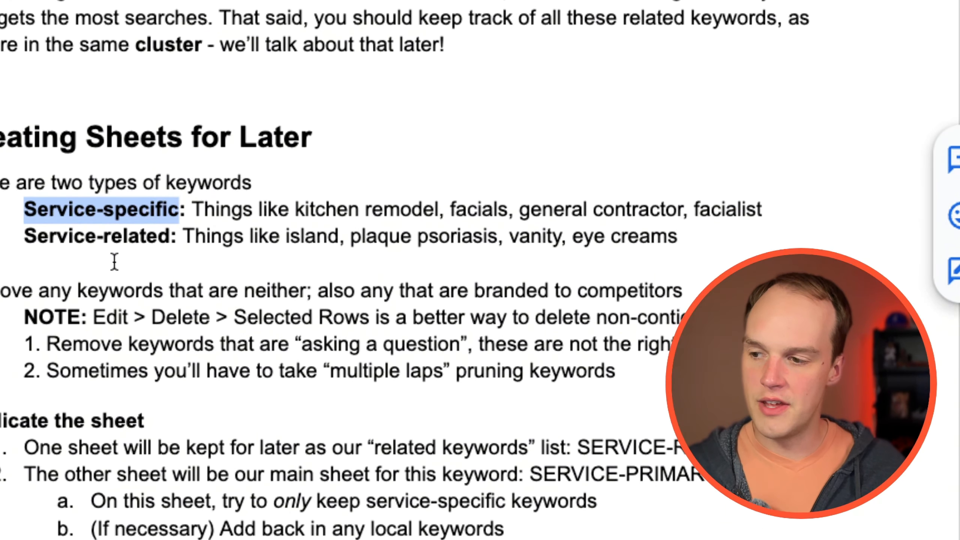
pyautogui.click(89, 250)
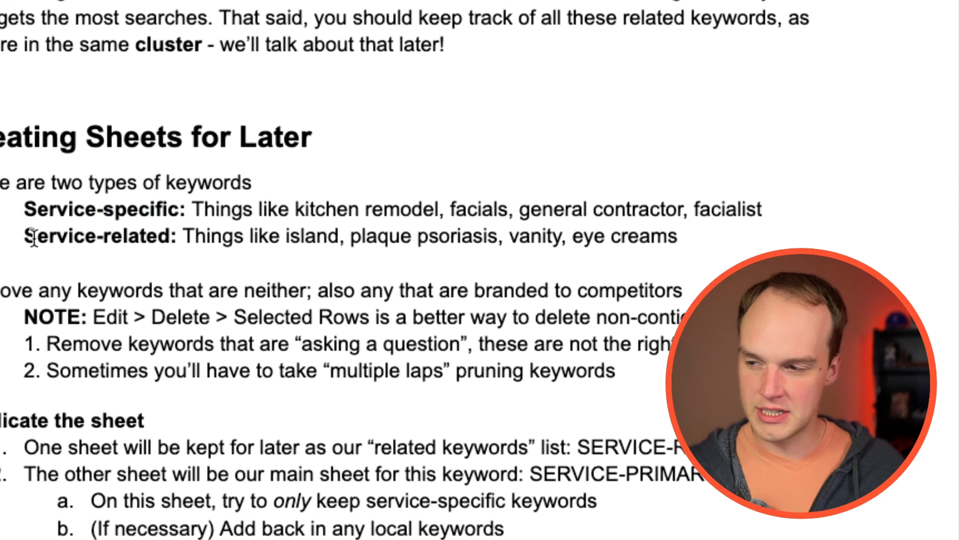
pyautogui.moveTo(25, 236); pyautogui.dragTo(107, 235)
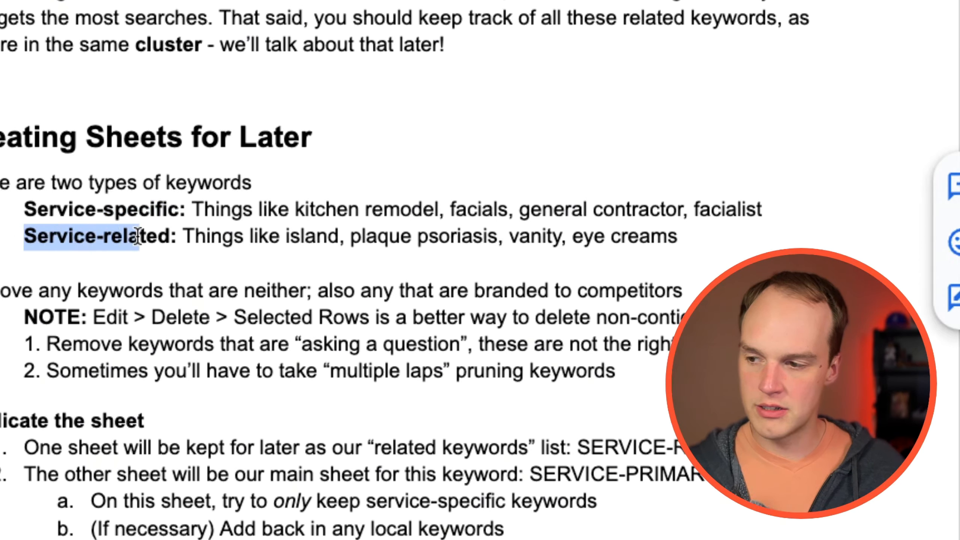